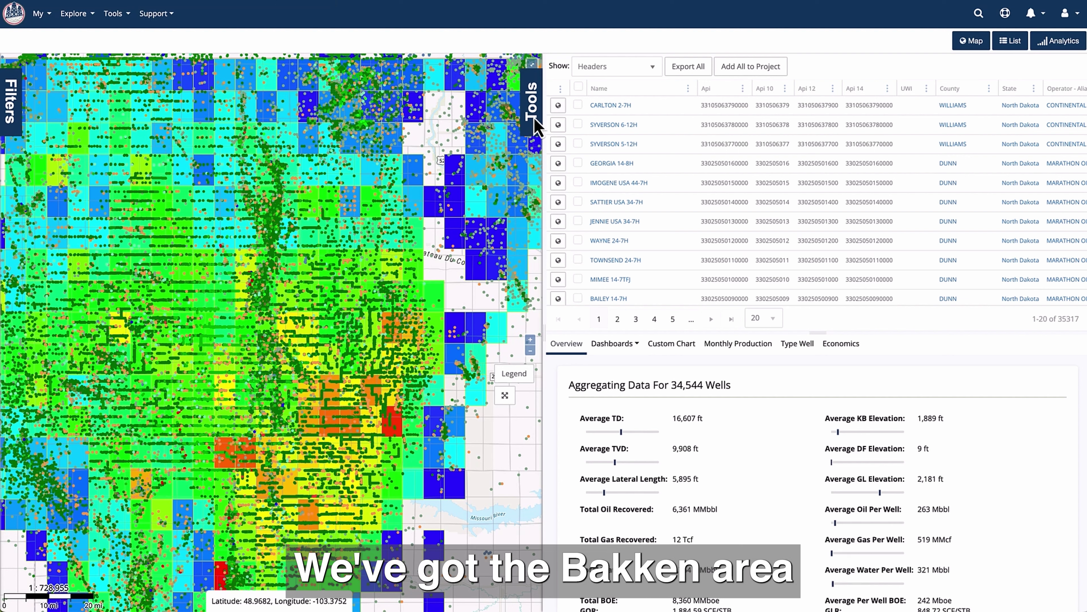
Add a drawing layer named "Working Bakken Layer" to the map and move it above the EUR Map layer
{"action": "left_click", "coordinate": [533, 116]}
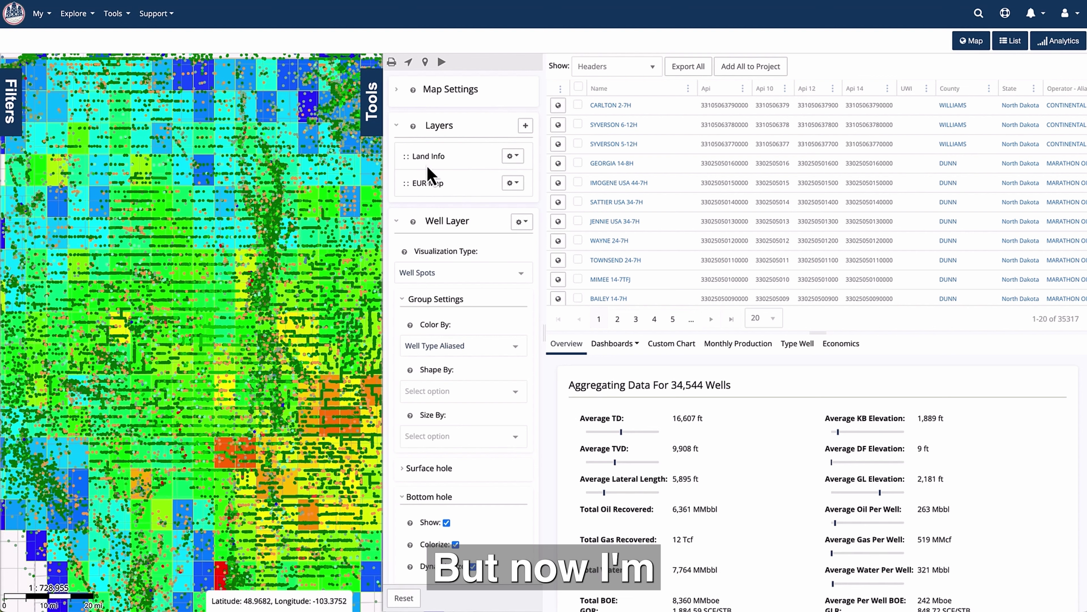
{"action": "left_click", "coordinate": [526, 127]}
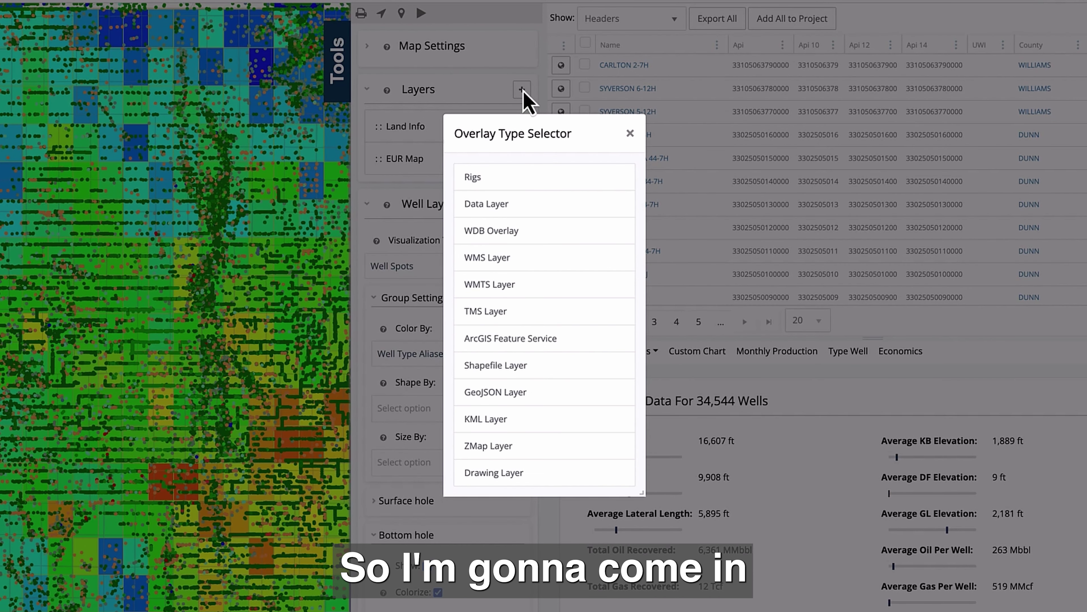
{"action": "left_click", "coordinate": [520, 476]}
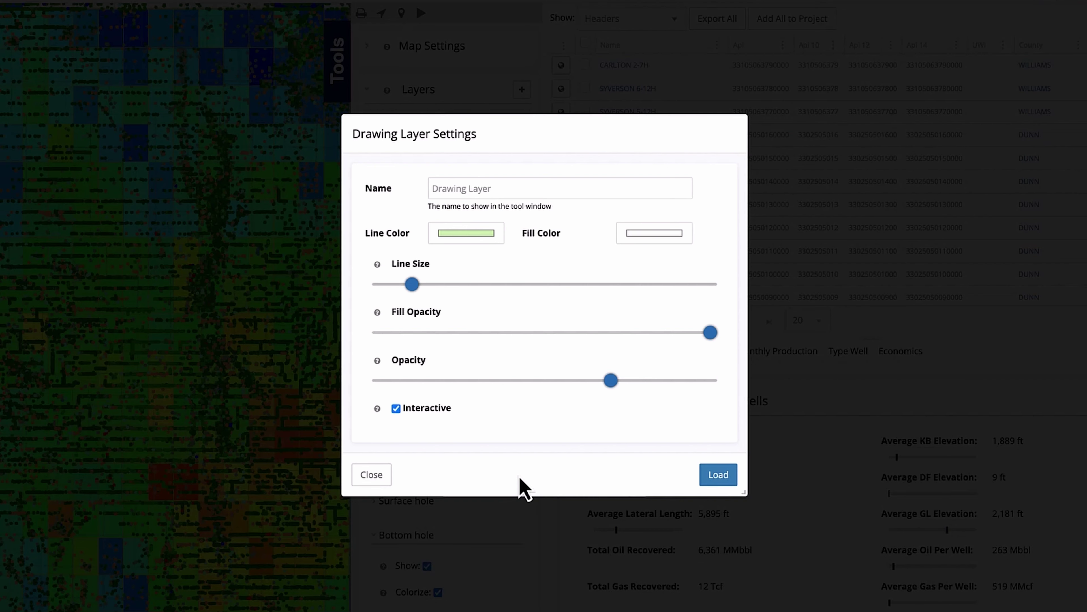
{"action": "left_click_drag", "start_coordinate": [496, 189], "coordinate": [394, 199]}
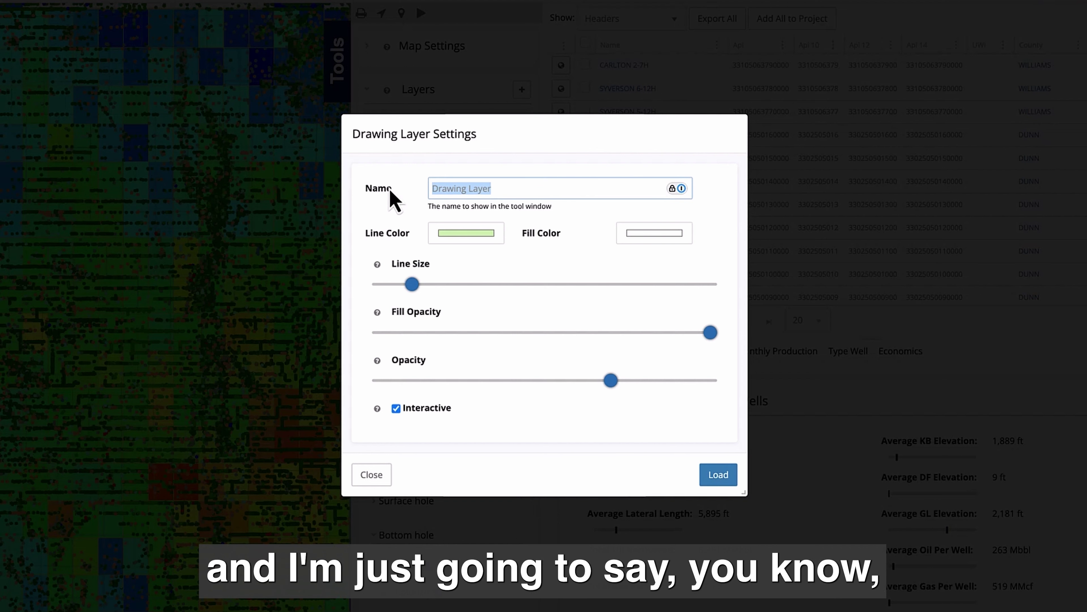
{"action": "type", "text": "ww"}
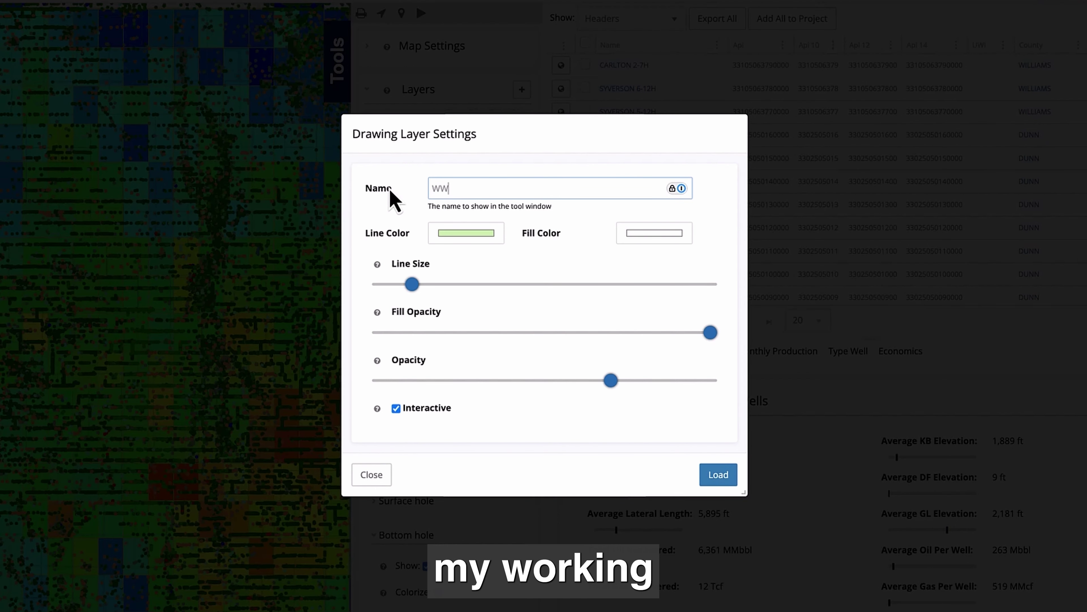
{"action": "type", "text": "rking BAkke"}
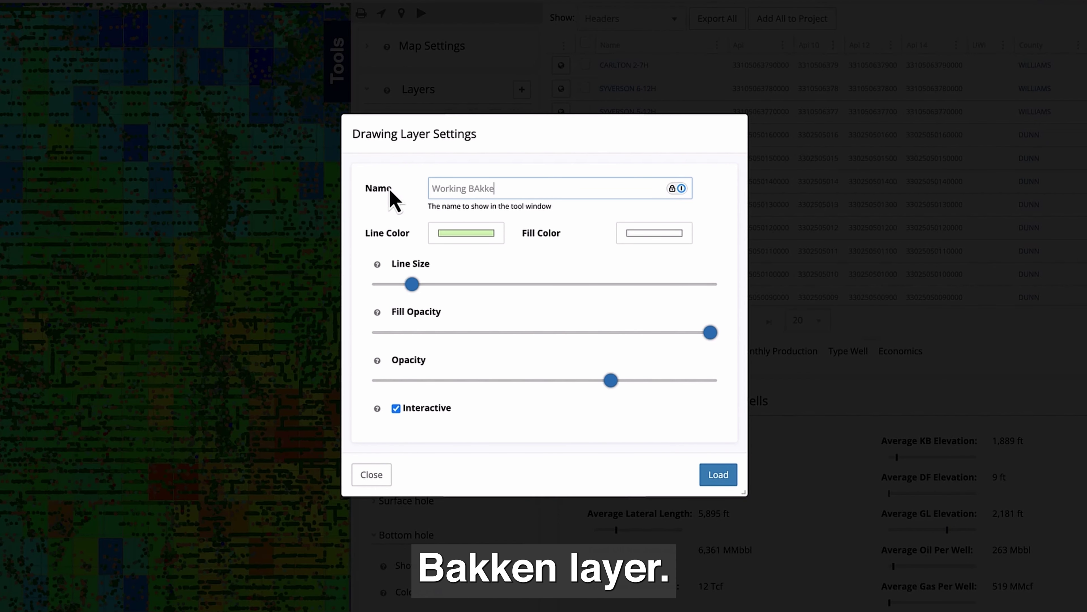
{"action": "type", "text": "n Layer"}
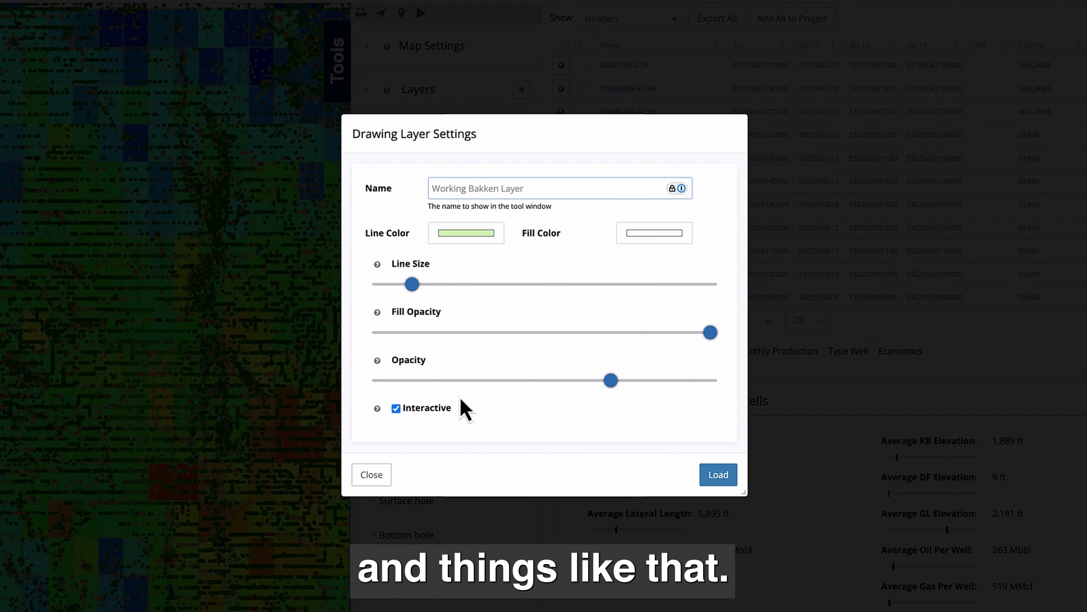
{"action": "left_click", "coordinate": [719, 474]}
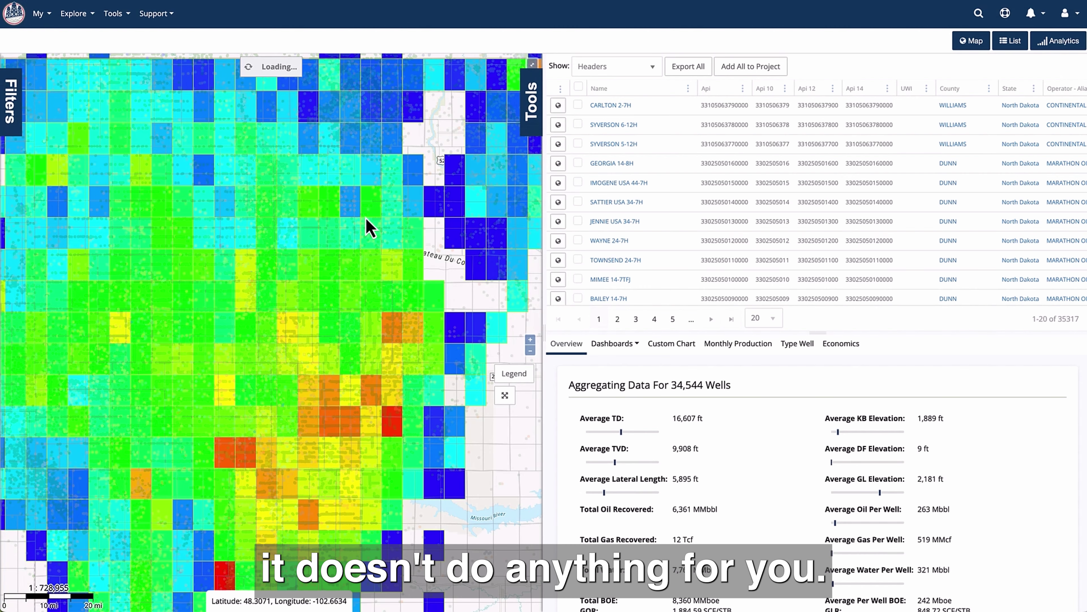
{"action": "left_click", "coordinate": [535, 105]}
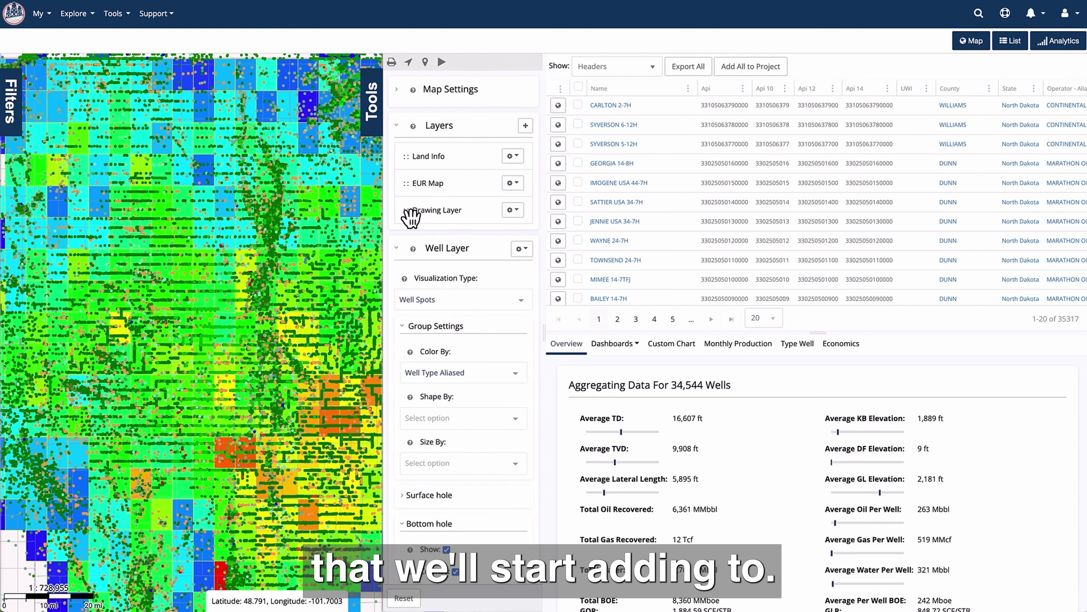
{"action": "left_click_drag", "start_coordinate": [409, 212], "coordinate": [412, 191]}
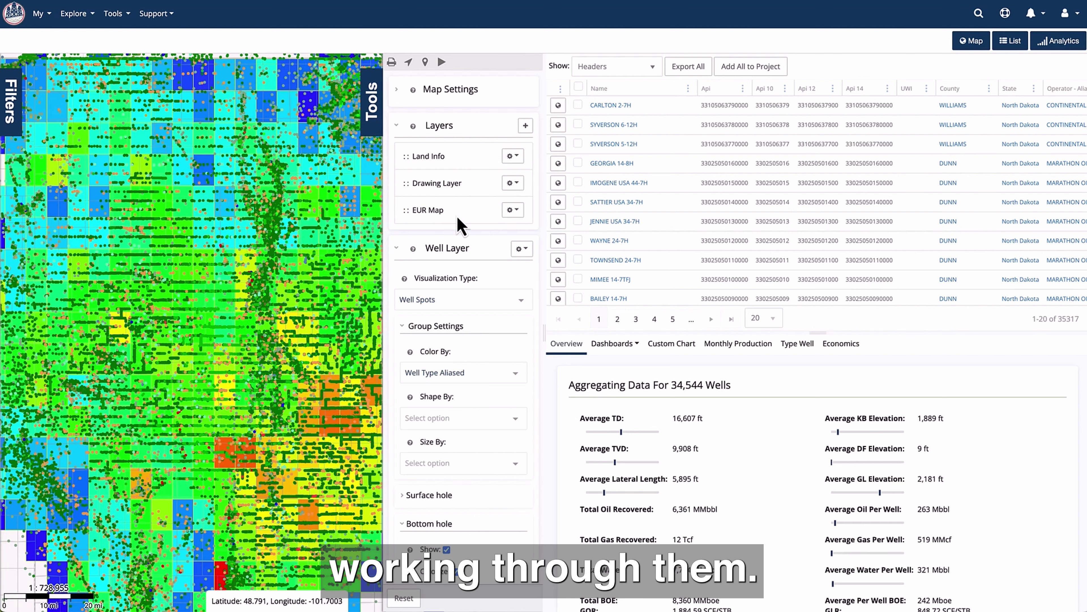
Draw an irregular stepped polygon on the drawing layer around the red, orange and yellow high-EUR cells in the map's eastern part
{"action": "left_click", "coordinate": [517, 183]}
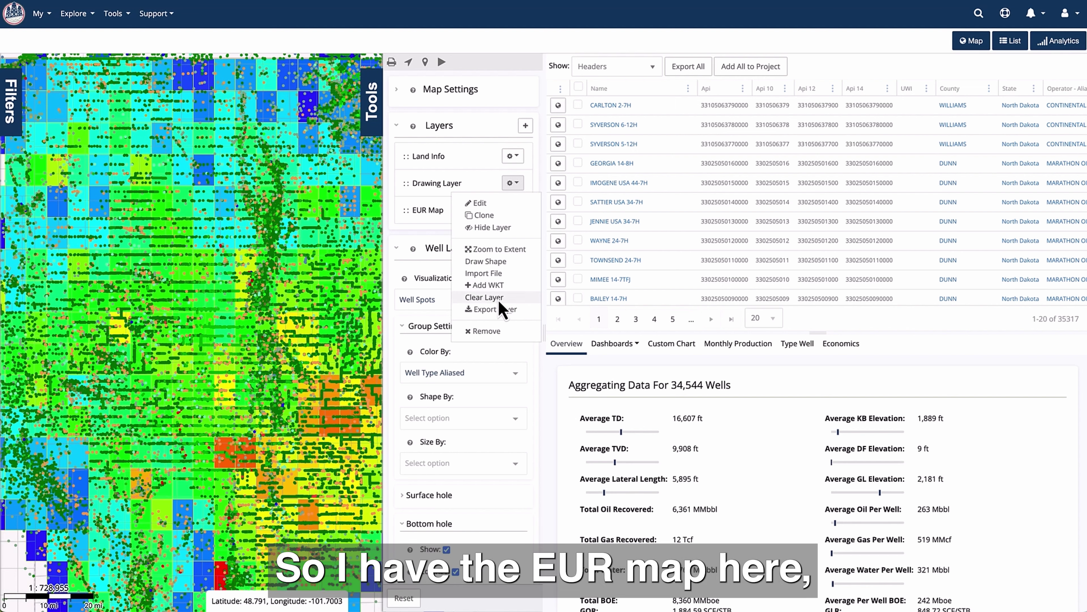
{"action": "left_click", "coordinate": [492, 262]}
{"action": "left_click", "coordinate": [371, 107]}
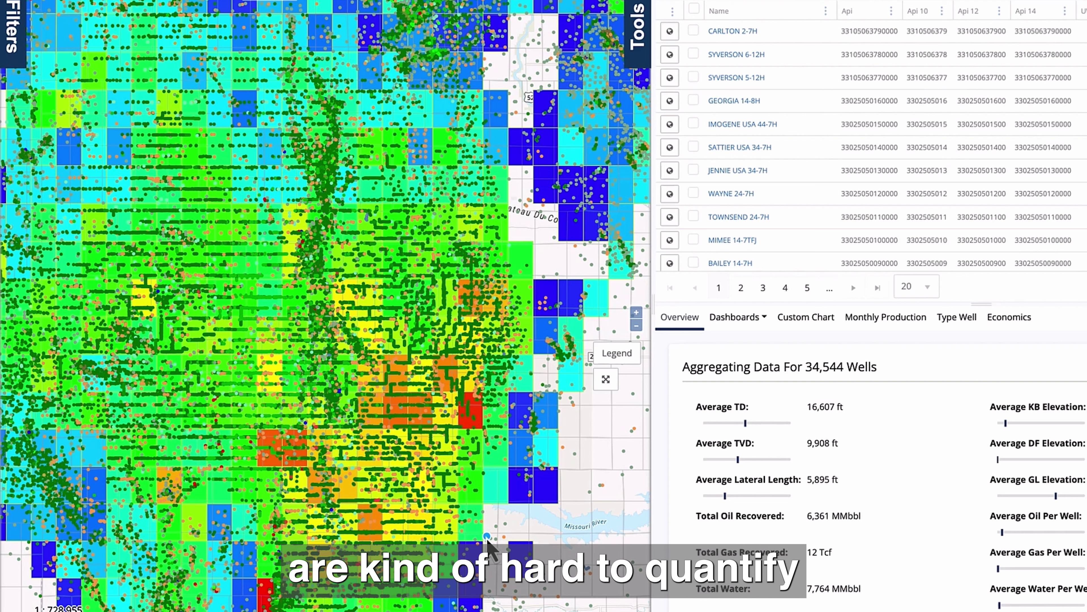
{"action": "left_click", "coordinate": [482, 429]}
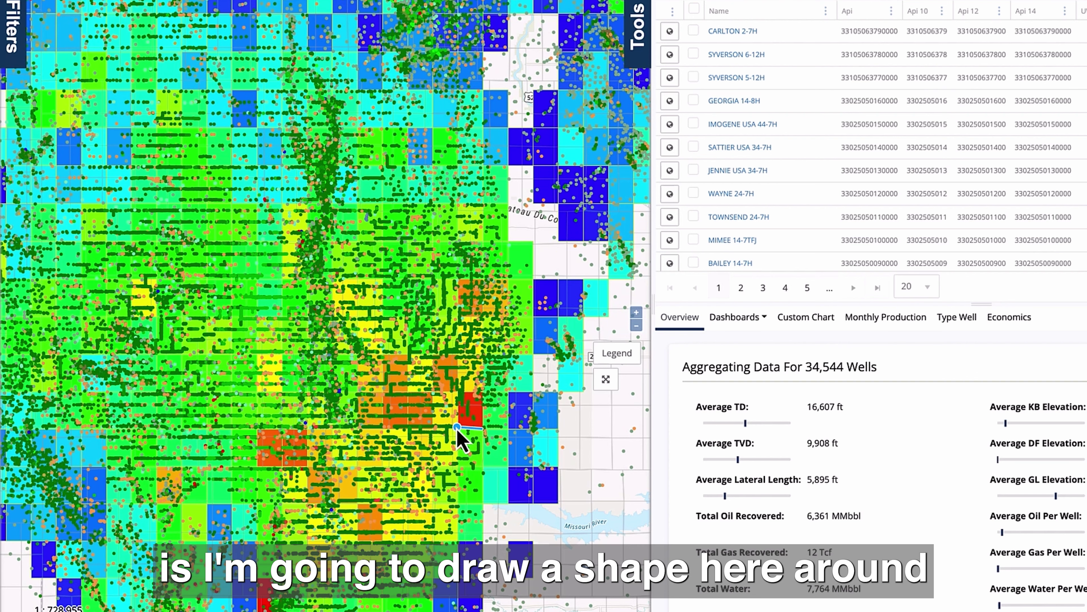
{"action": "left_click", "coordinate": [456, 427]}
{"action": "left_click", "coordinate": [456, 468]}
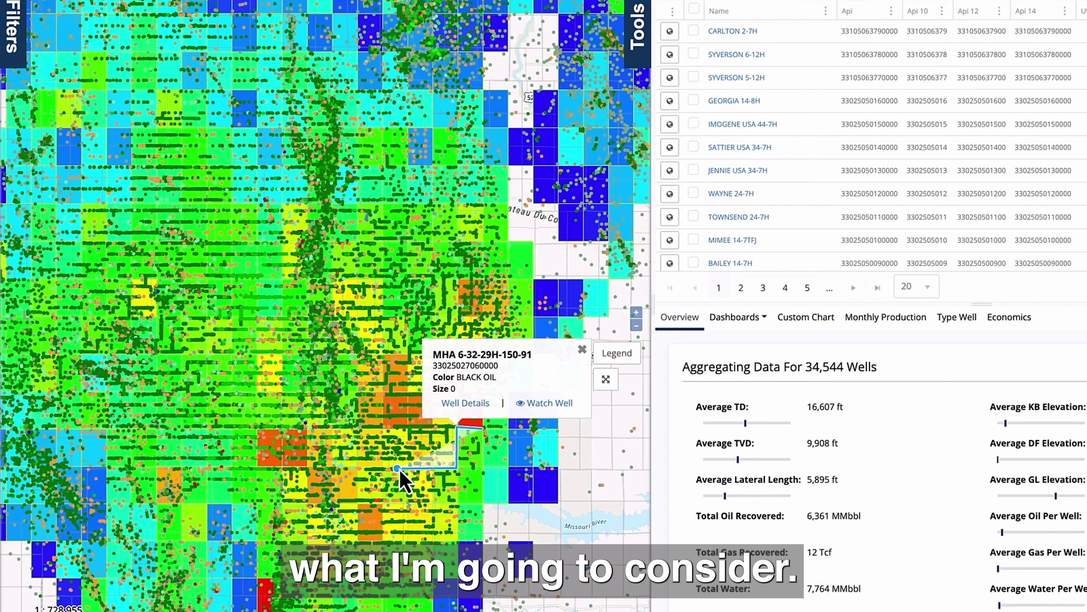
{"action": "left_click", "coordinate": [385, 468]}
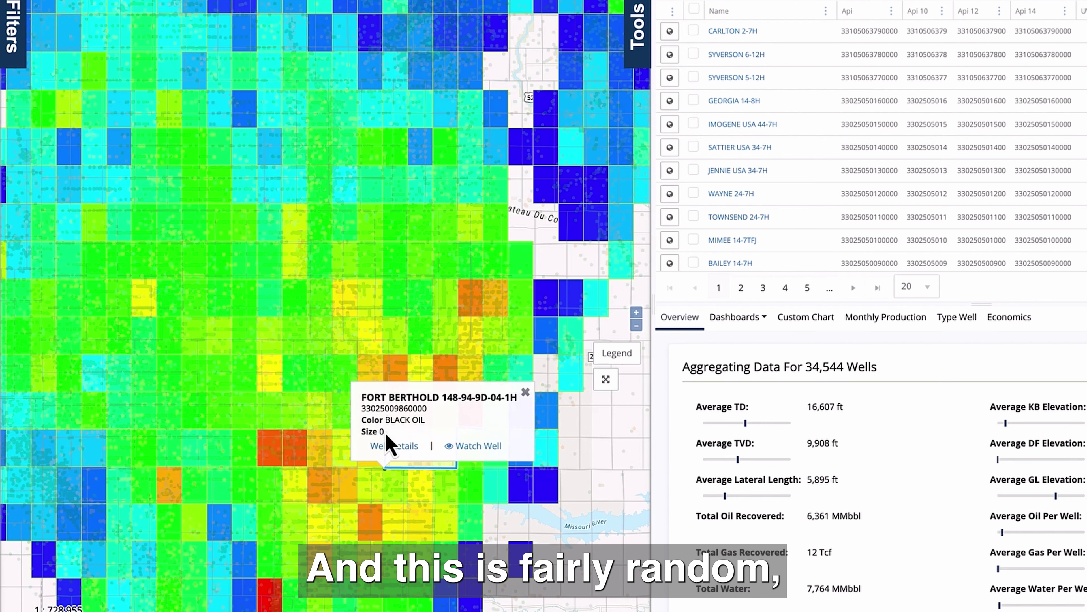
{"action": "left_click", "coordinate": [382, 350]}
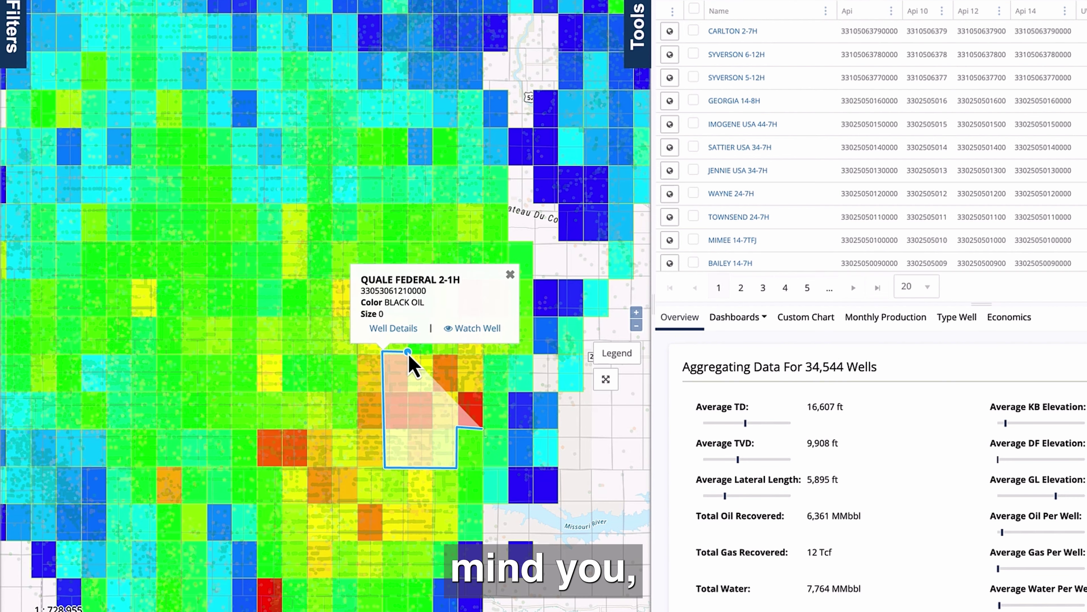
{"action": "left_click", "coordinate": [406, 352]}
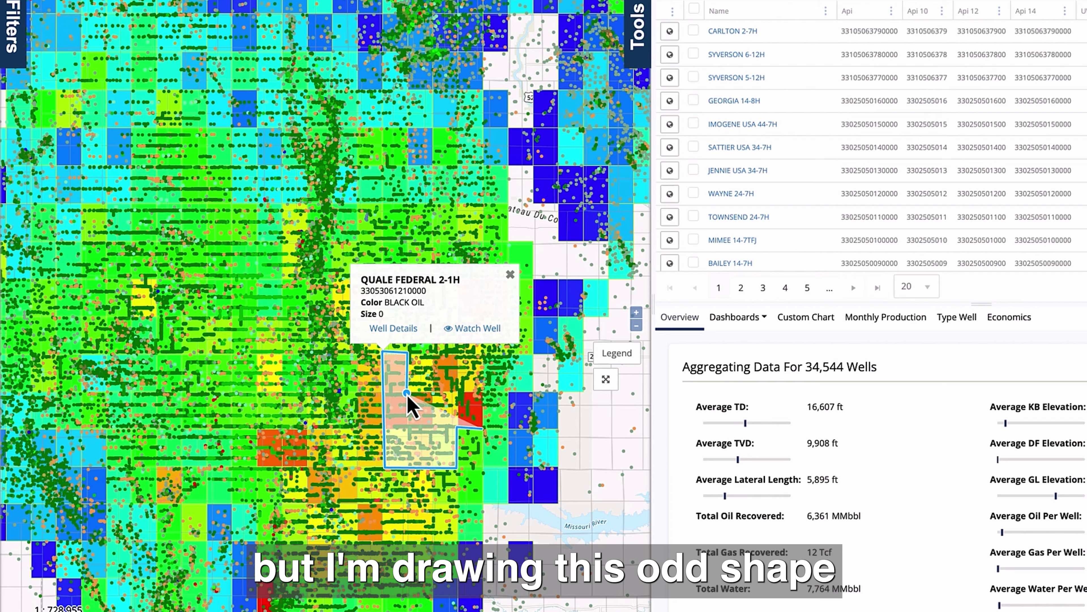
{"action": "left_click", "coordinate": [407, 392]}
{"action": "left_click", "coordinate": [460, 392]}
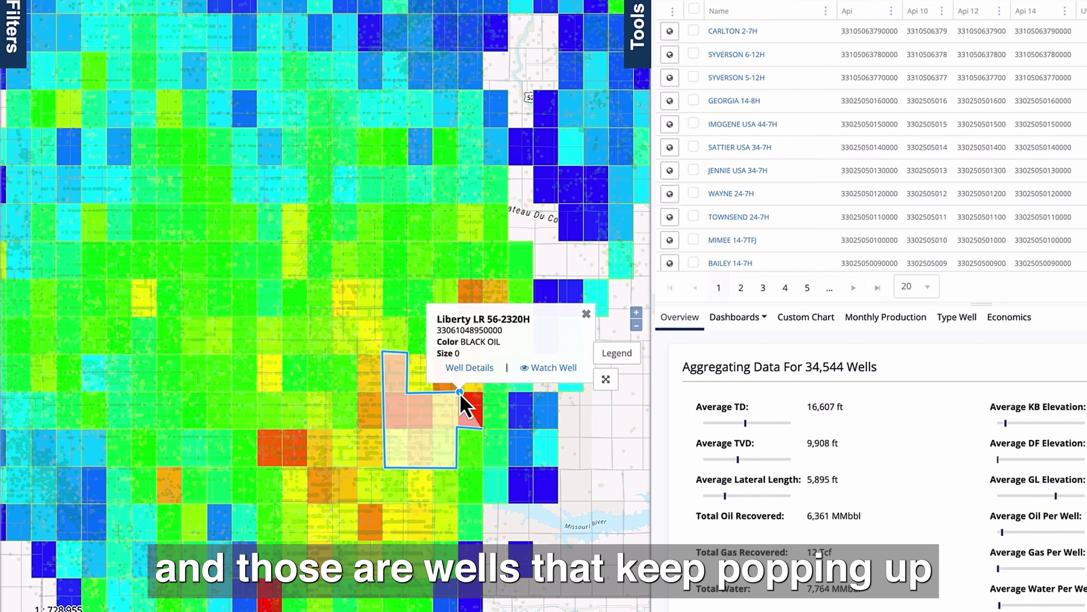
{"action": "left_click", "coordinate": [458, 280]}
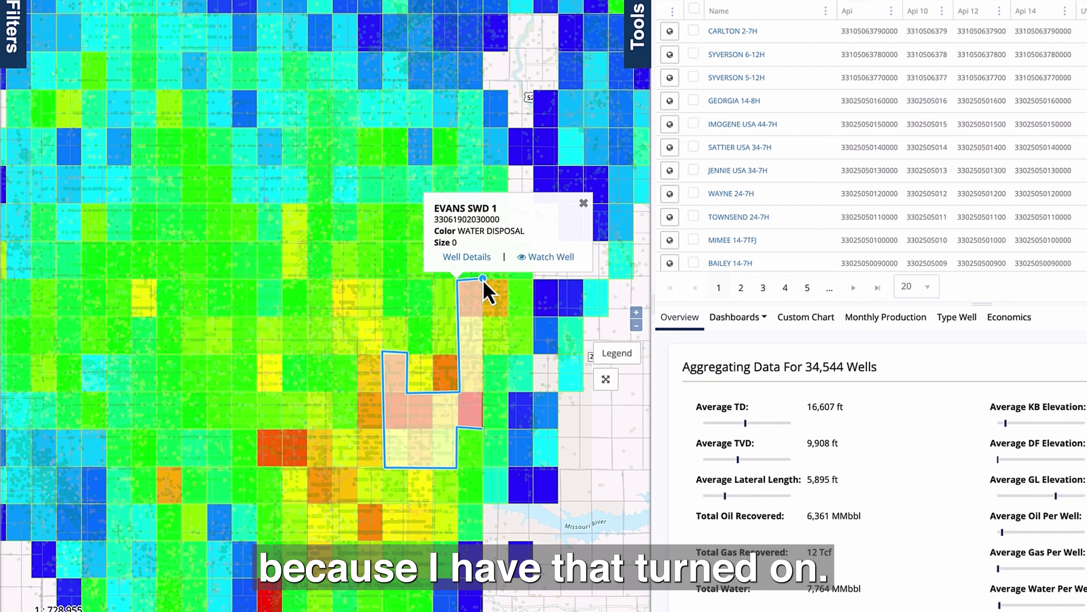
{"action": "left_click", "coordinate": [483, 279]}
{"action": "left_click", "coordinate": [483, 429]}
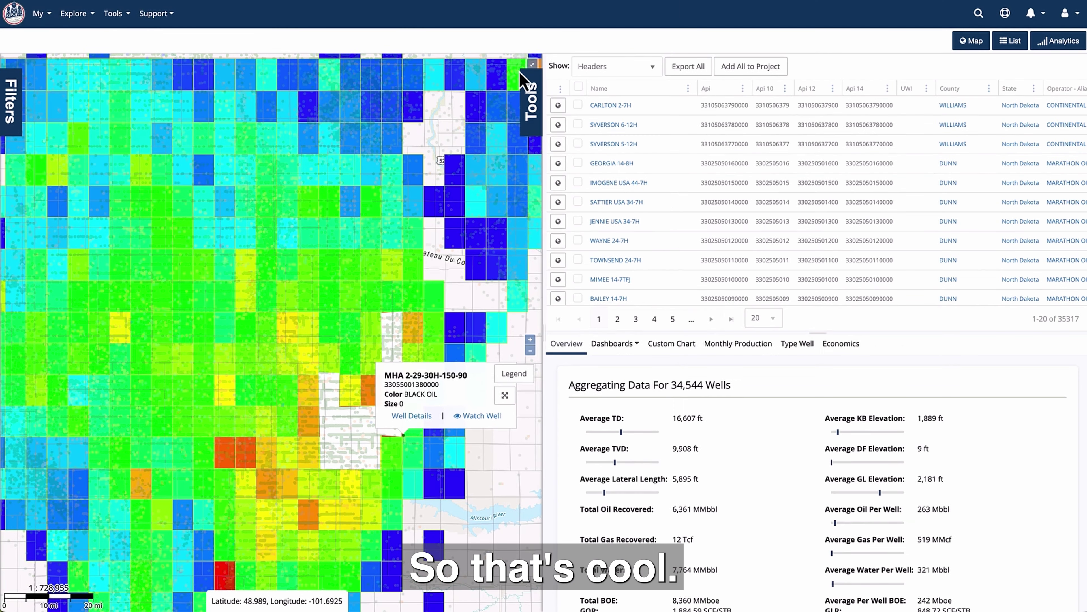
Import the file Bakken Thickness.zip from Downloads into the drawing layer
{"action": "left_click", "coordinate": [638, 27]}
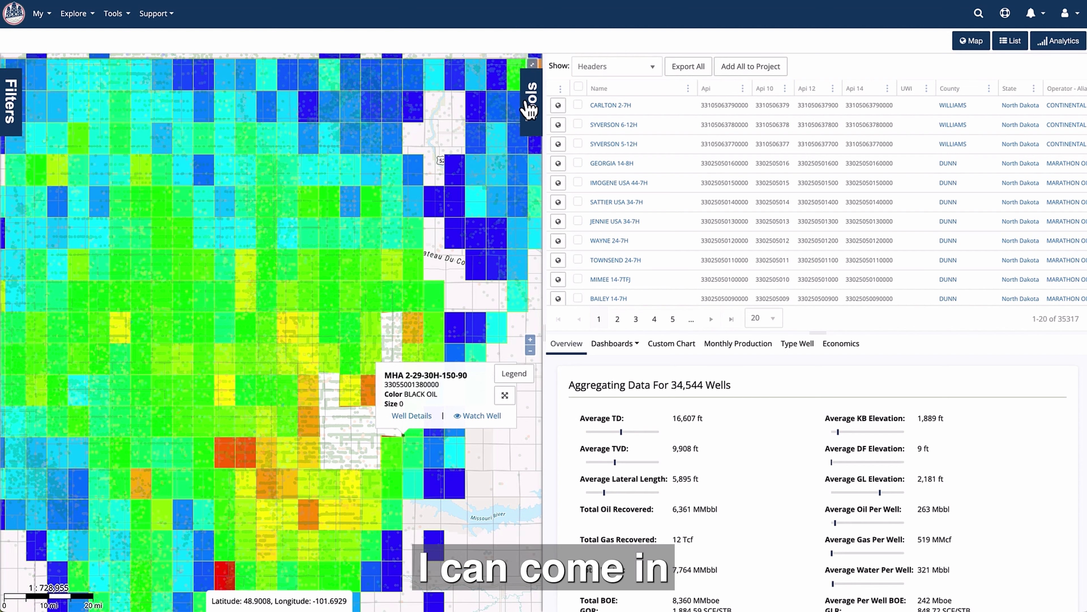
{"action": "left_click", "coordinate": [520, 185]}
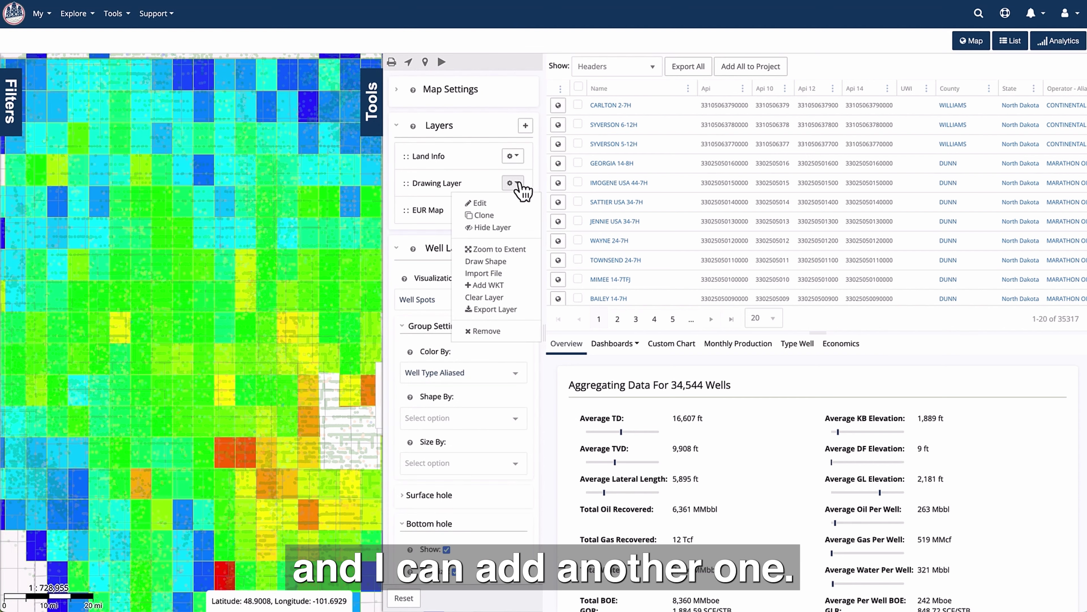
{"action": "left_click", "coordinate": [511, 273]}
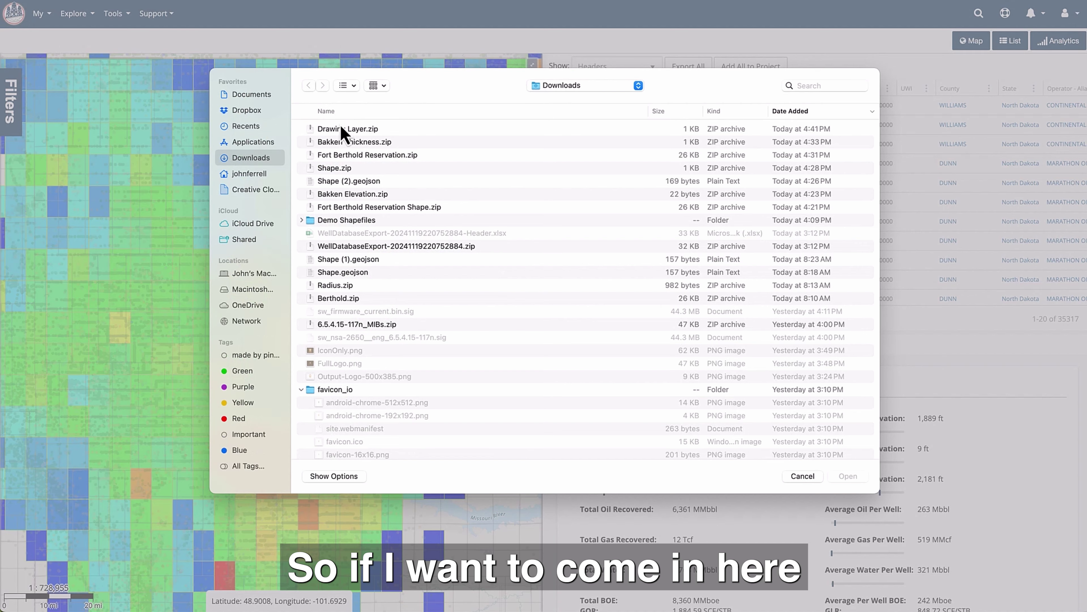
{"action": "left_click", "coordinate": [355, 143]}
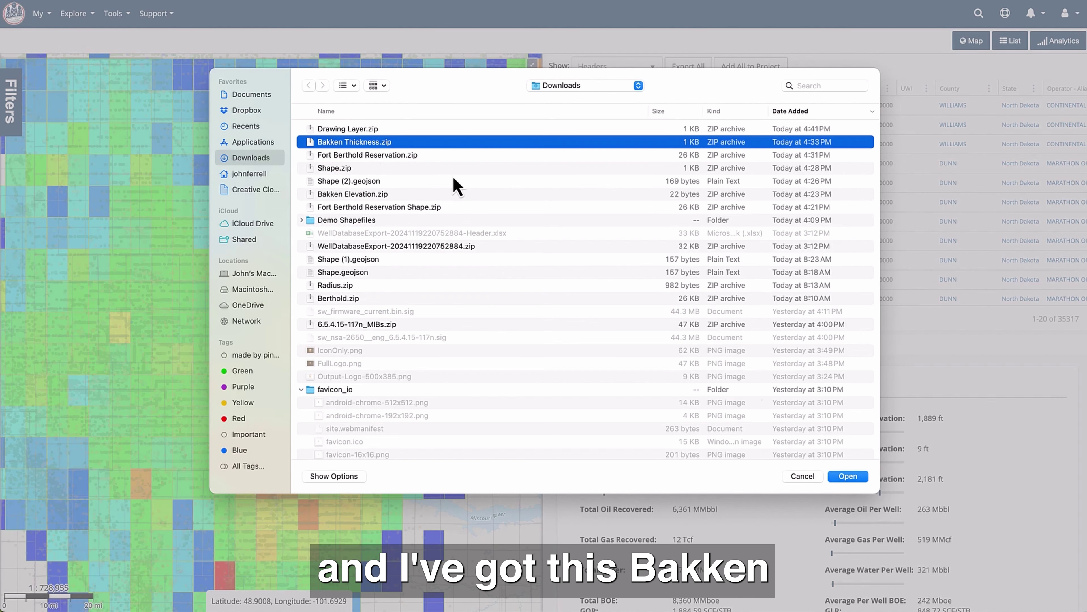
{"action": "left_click", "coordinate": [850, 475]}
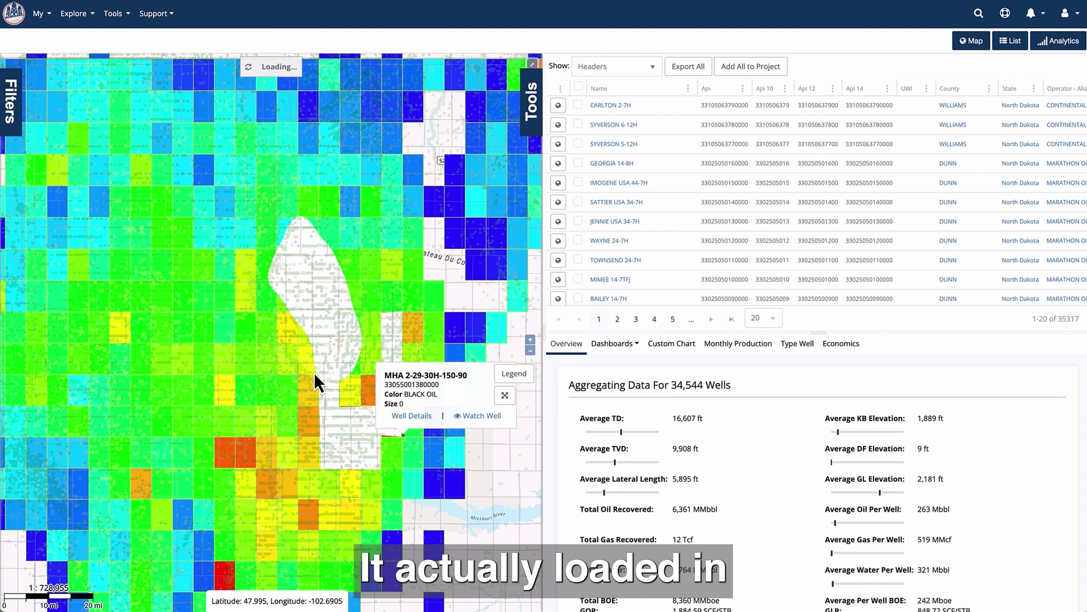
Draw a circle on the drawing layer over the pair of red EUR cells just west of the drawn polygon
{"action": "left_click", "coordinate": [533, 101]}
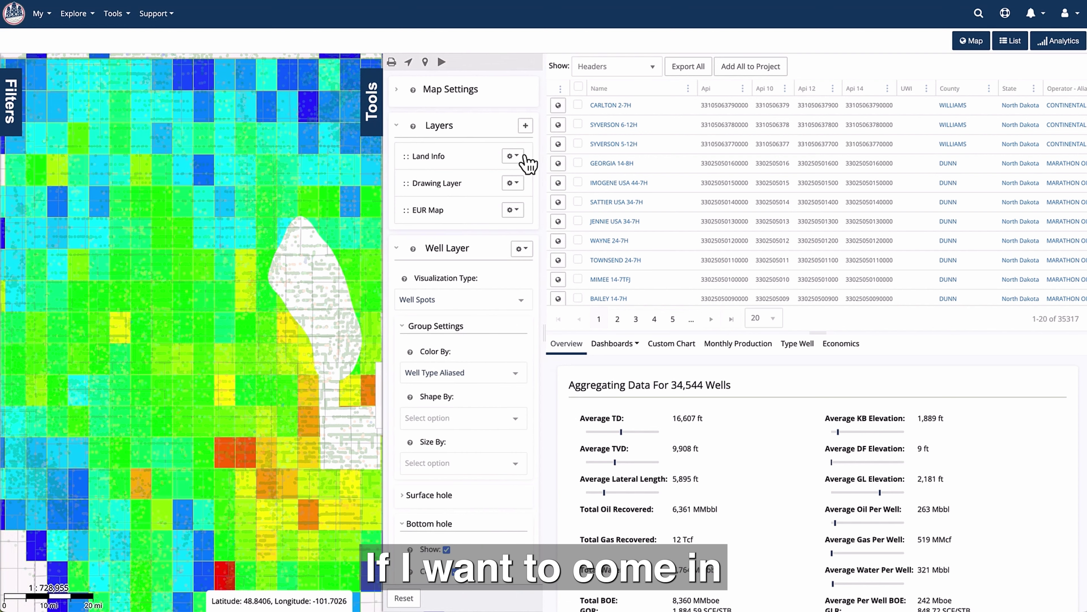
{"action": "left_click", "coordinate": [516, 184]}
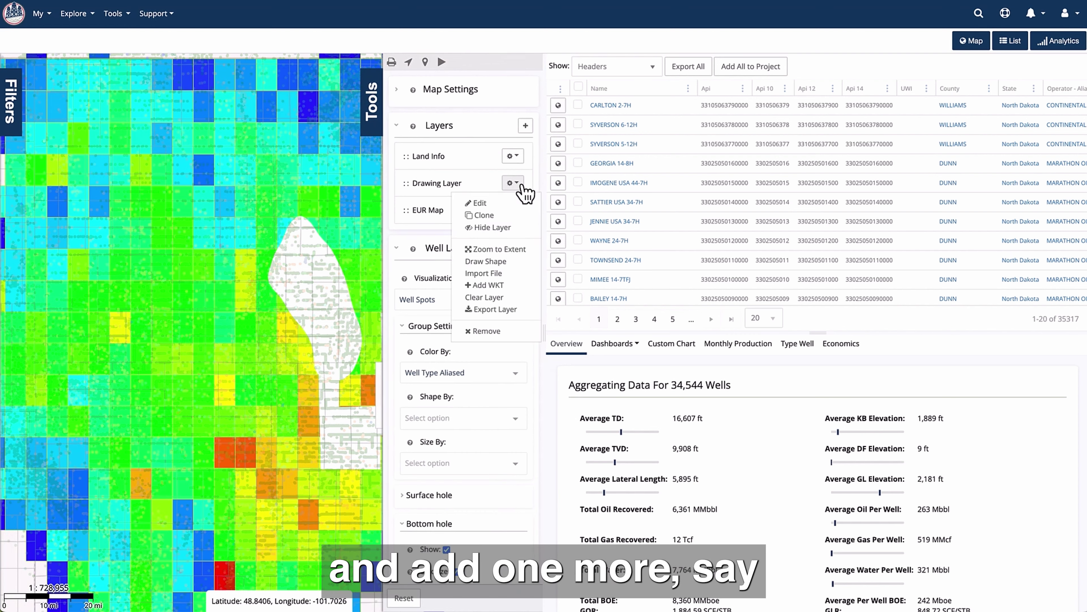
{"action": "left_click", "coordinate": [515, 262]}
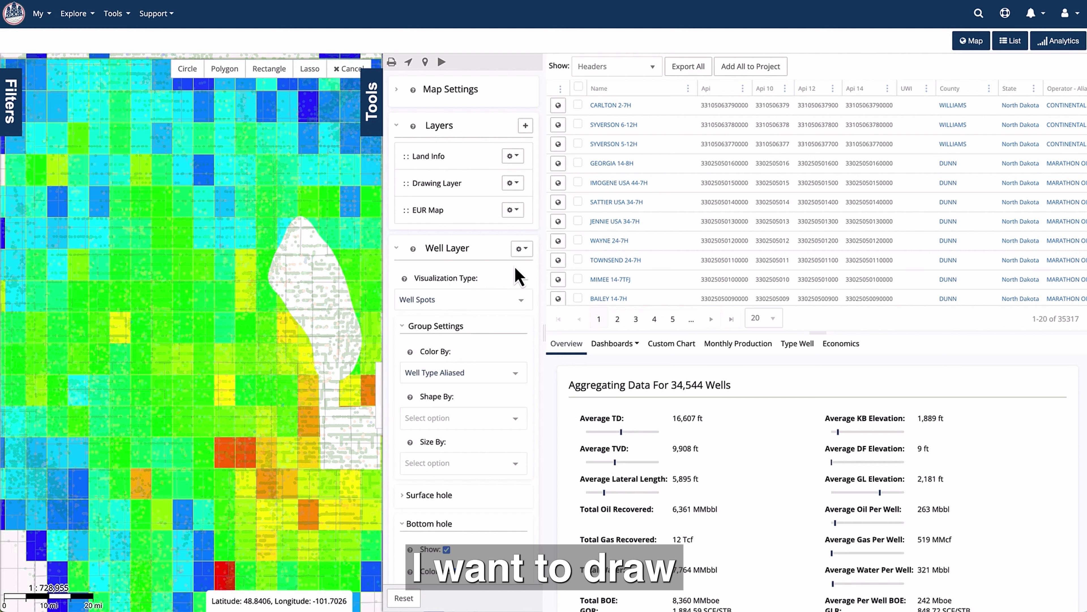
{"action": "left_click", "coordinate": [188, 70]}
{"action": "left_click_drag", "start_coordinate": [222, 450], "coordinate": [252, 450]}
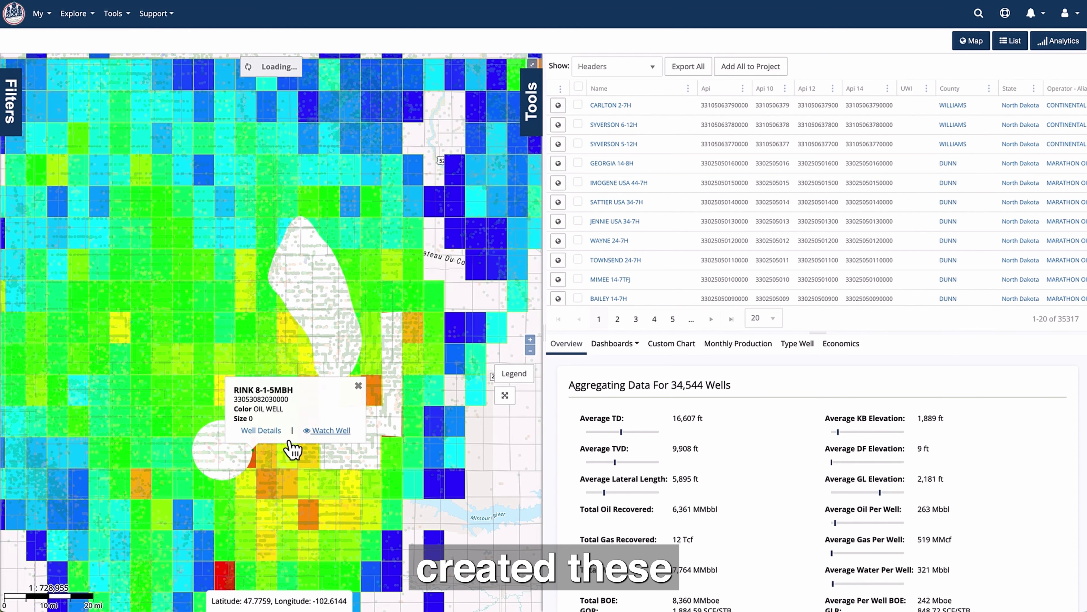
Export the drawing layer as a Shapefile with the export name "Drawing Layer"
{"action": "left_click", "coordinate": [531, 113]}
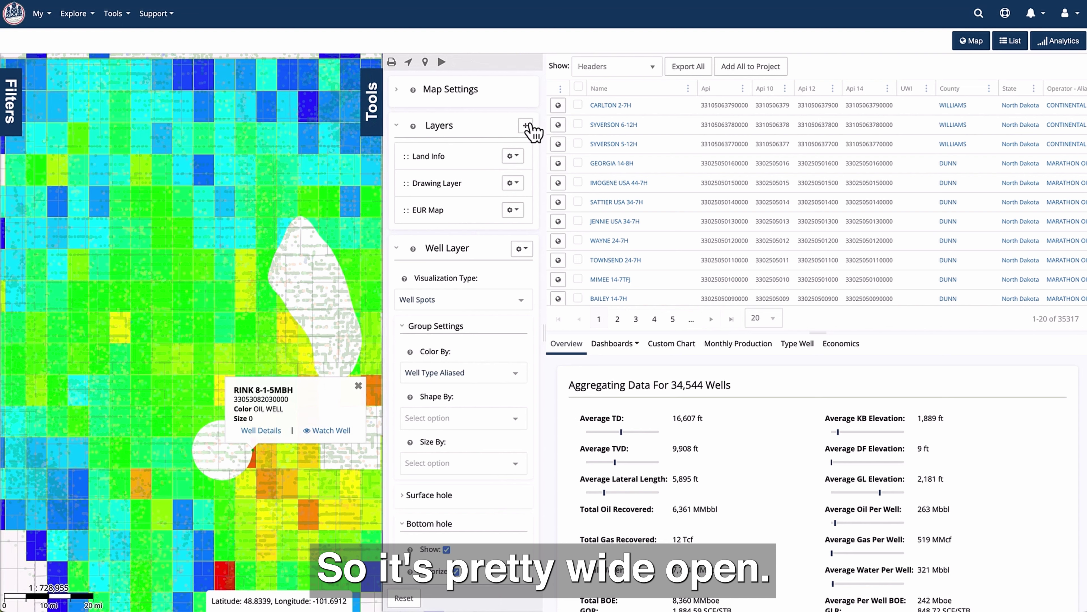
{"action": "left_click", "coordinate": [517, 184]}
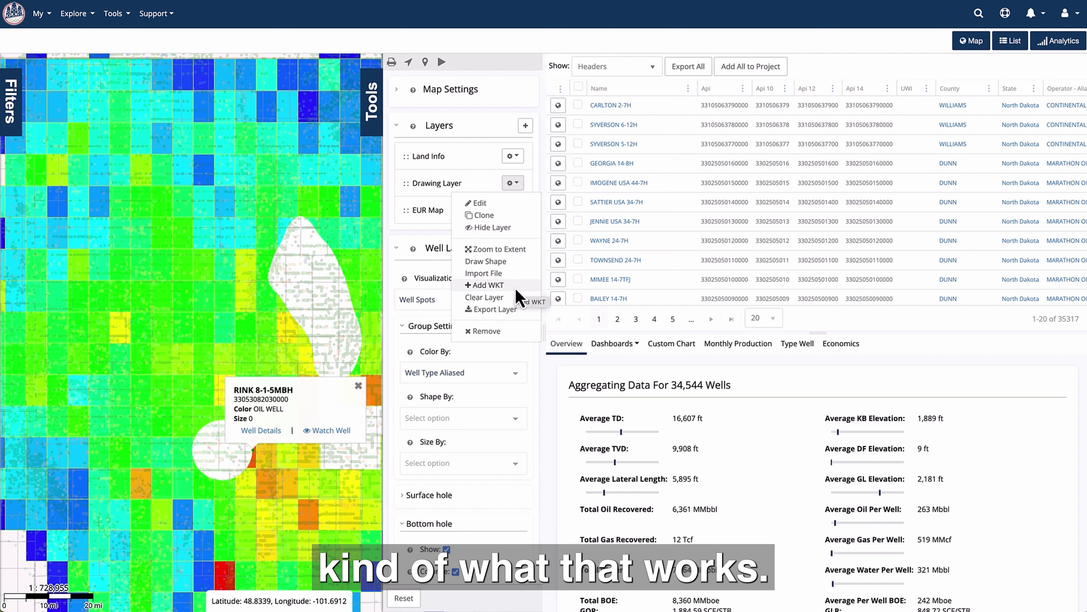
{"action": "left_click", "coordinate": [507, 313]}
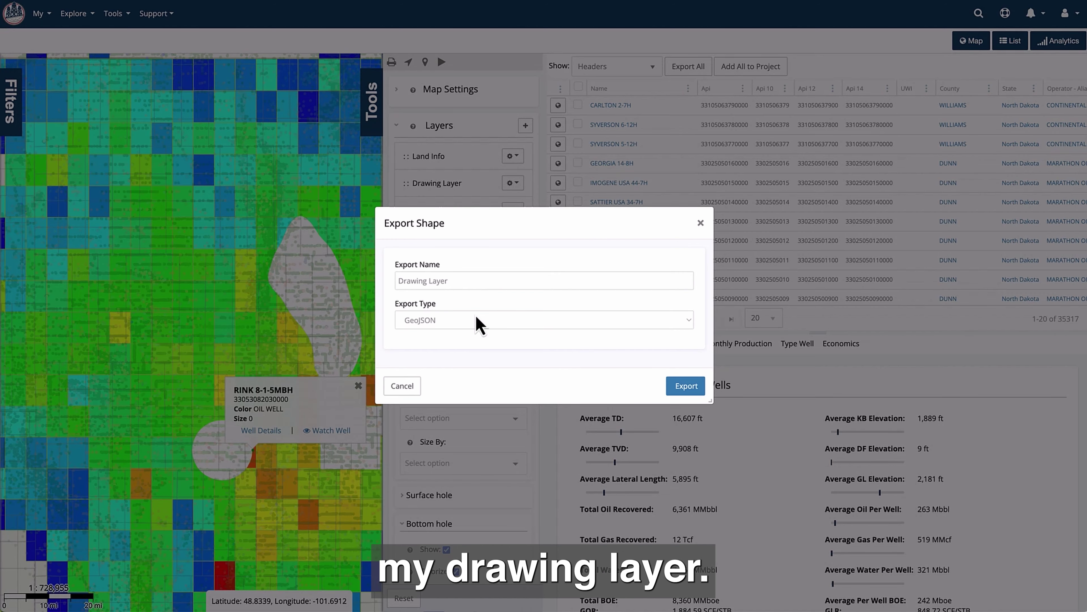
{"action": "left_click", "coordinate": [478, 321]}
{"action": "left_click", "coordinate": [475, 336]}
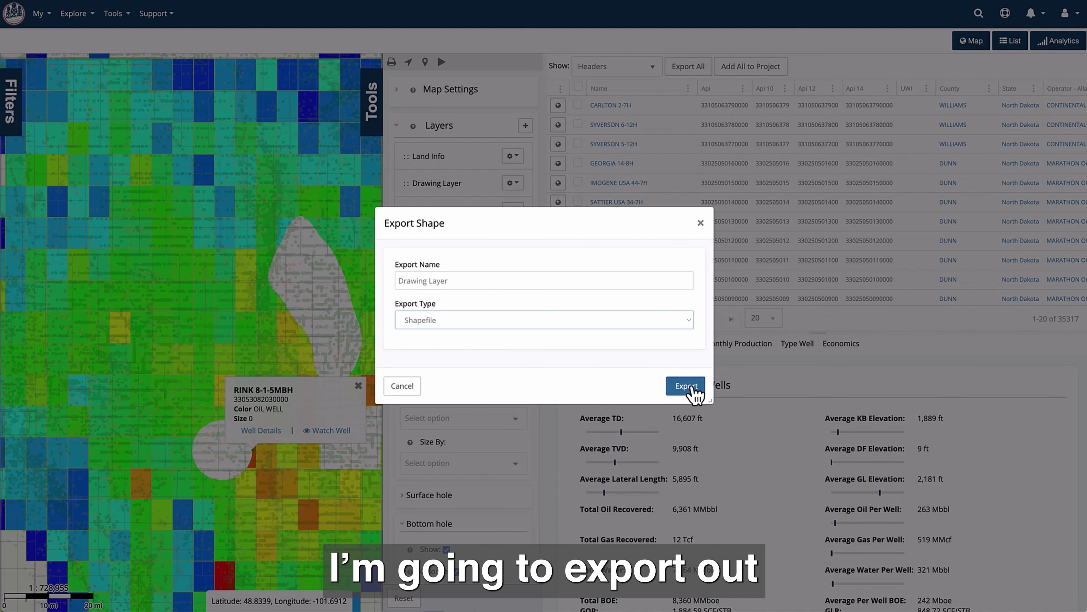
{"action": "left_click", "coordinate": [689, 386]}
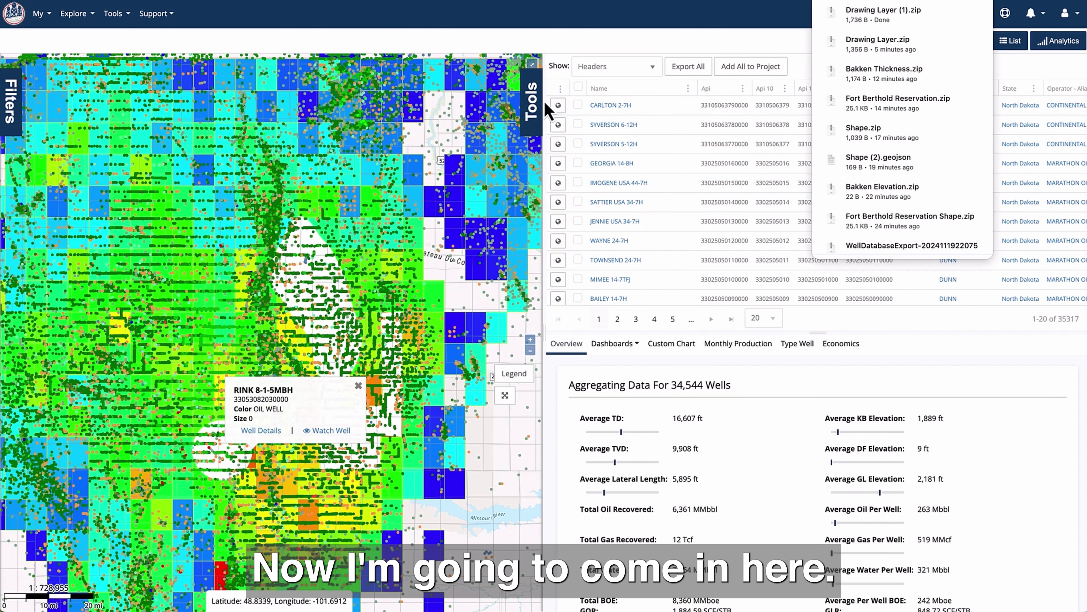
Hide the existing Drawing Layer from the map
{"action": "left_click", "coordinate": [532, 102]}
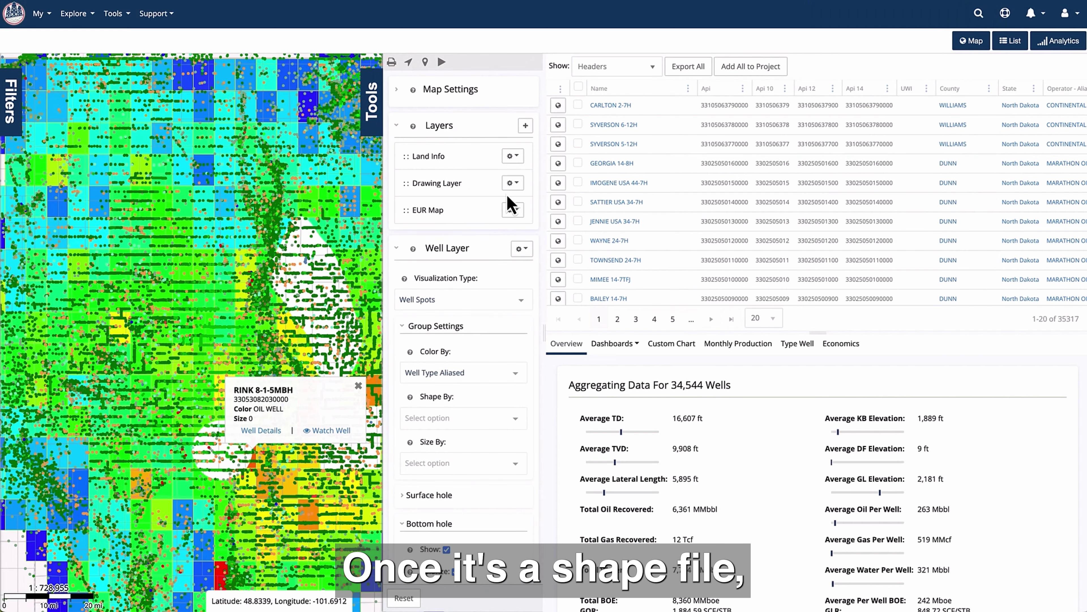
{"action": "left_click", "coordinate": [513, 184]}
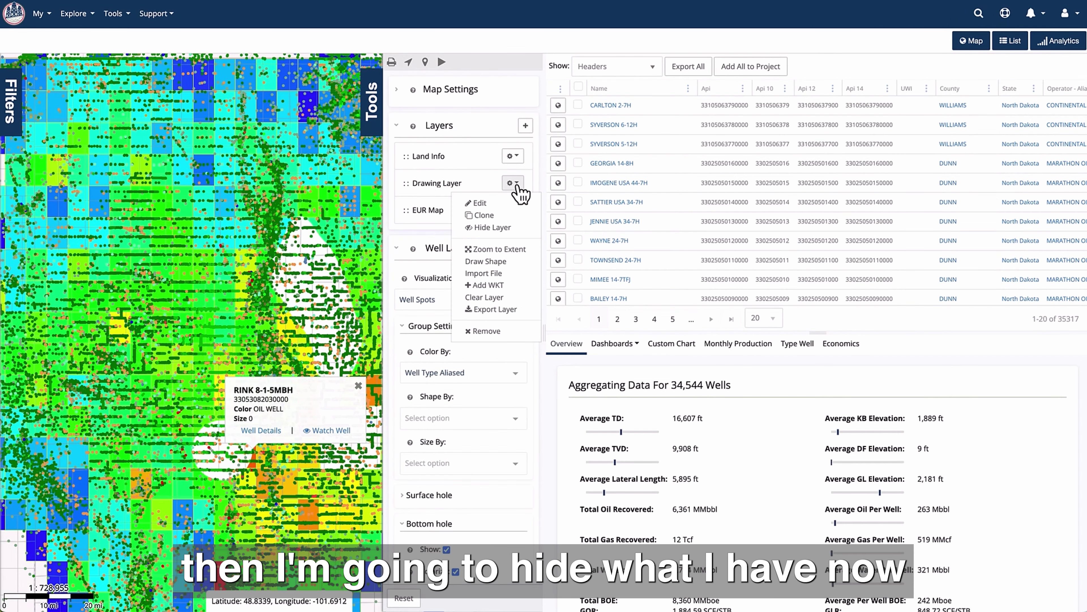
{"action": "left_click", "coordinate": [519, 231]}
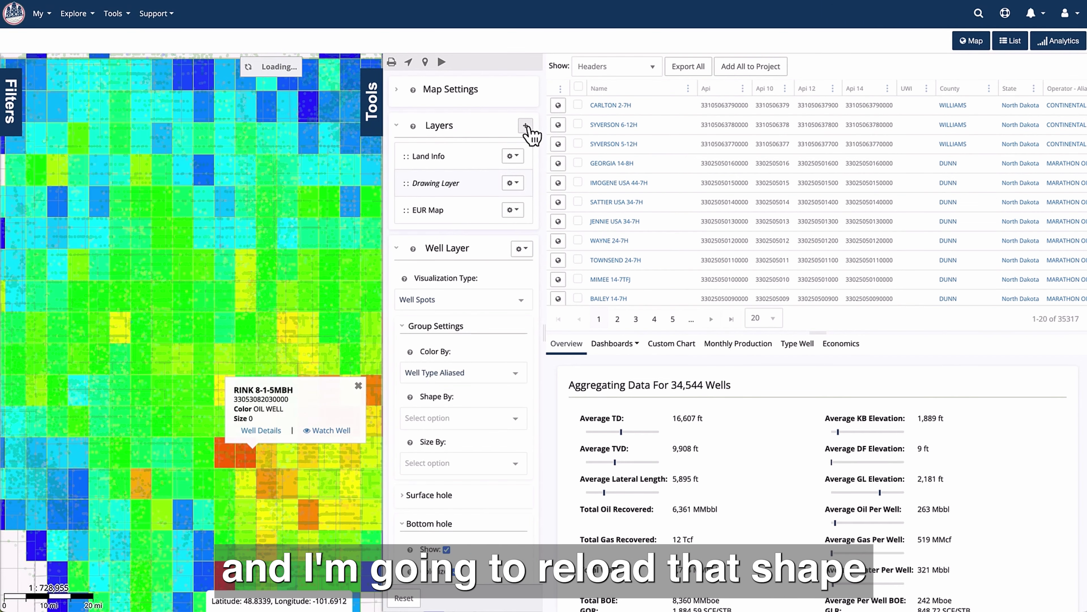
Add a Shapefile layer to the map from Drawing Layer (1).zip in Downloads, keeping the default colors and opacity
{"action": "left_click", "coordinate": [526, 125]}
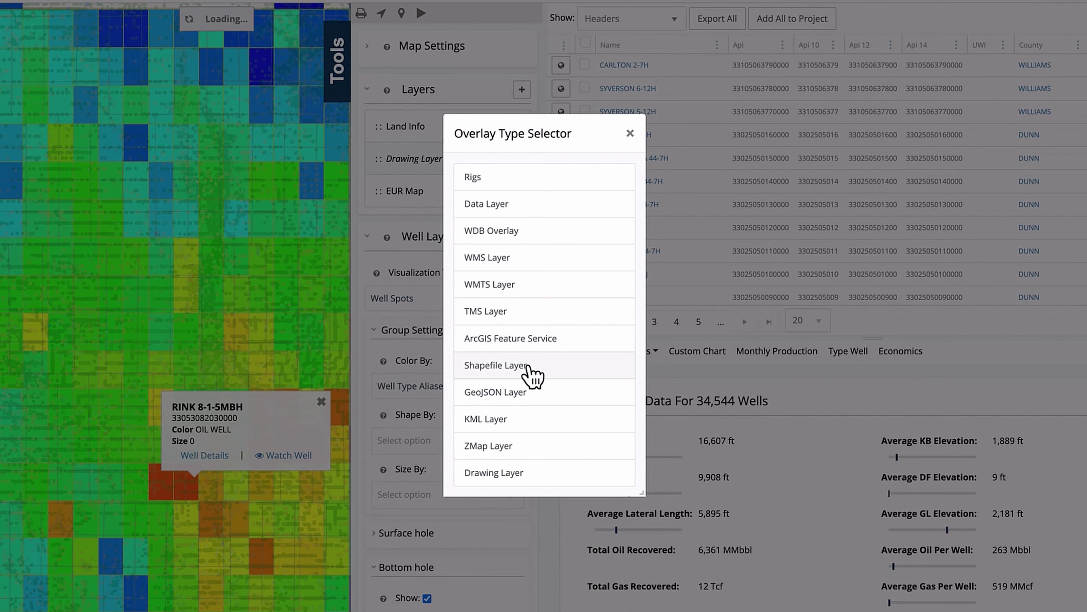
{"action": "left_click", "coordinate": [531, 368]}
{"action": "left_click", "coordinate": [469, 262]}
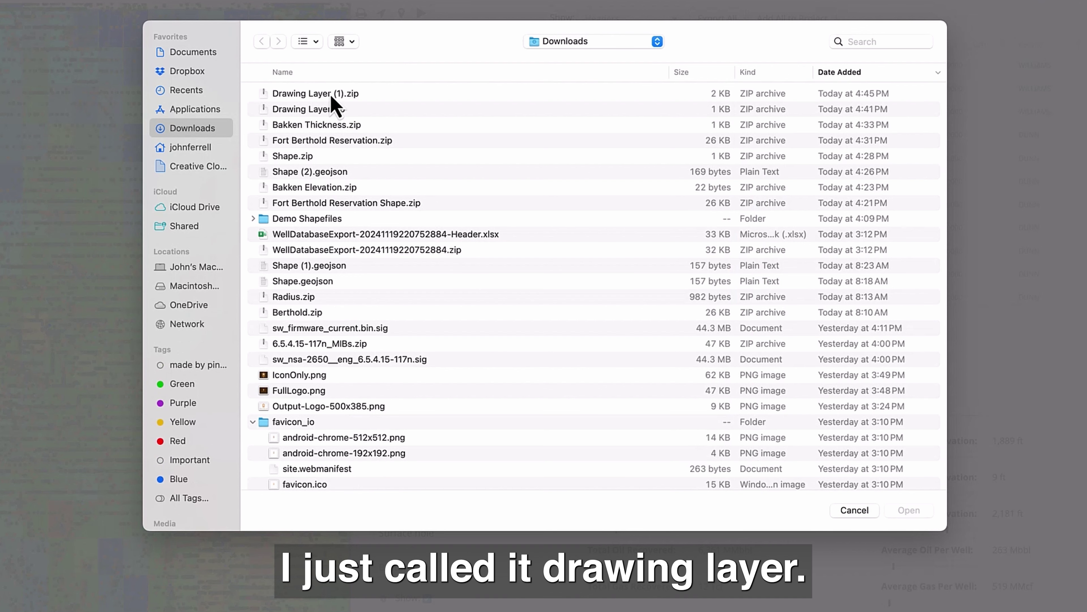
{"action": "left_click", "coordinate": [332, 97]}
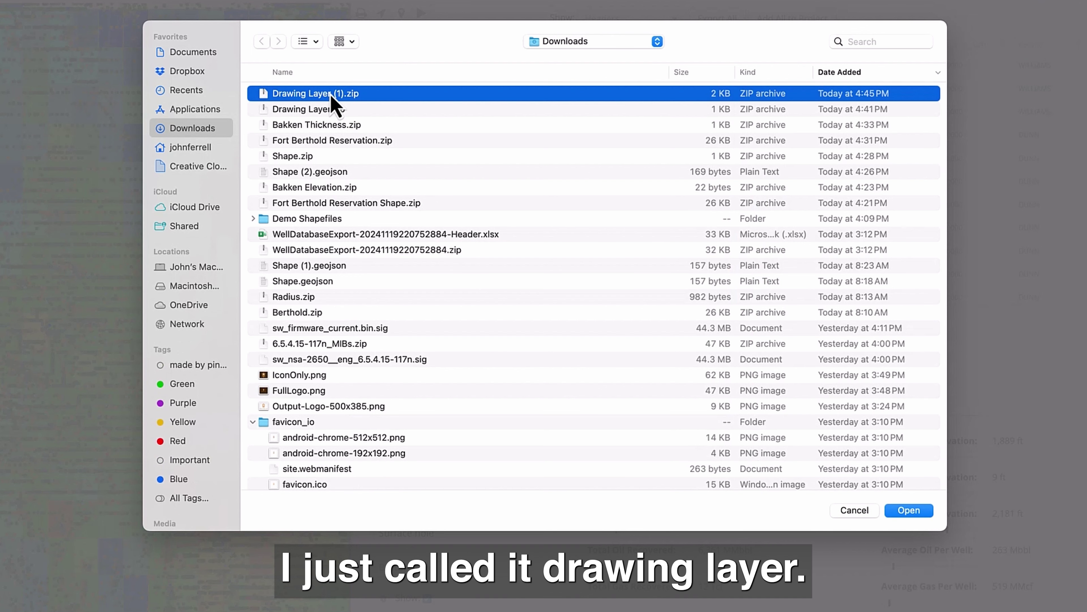
{"action": "left_click", "coordinate": [908, 511]}
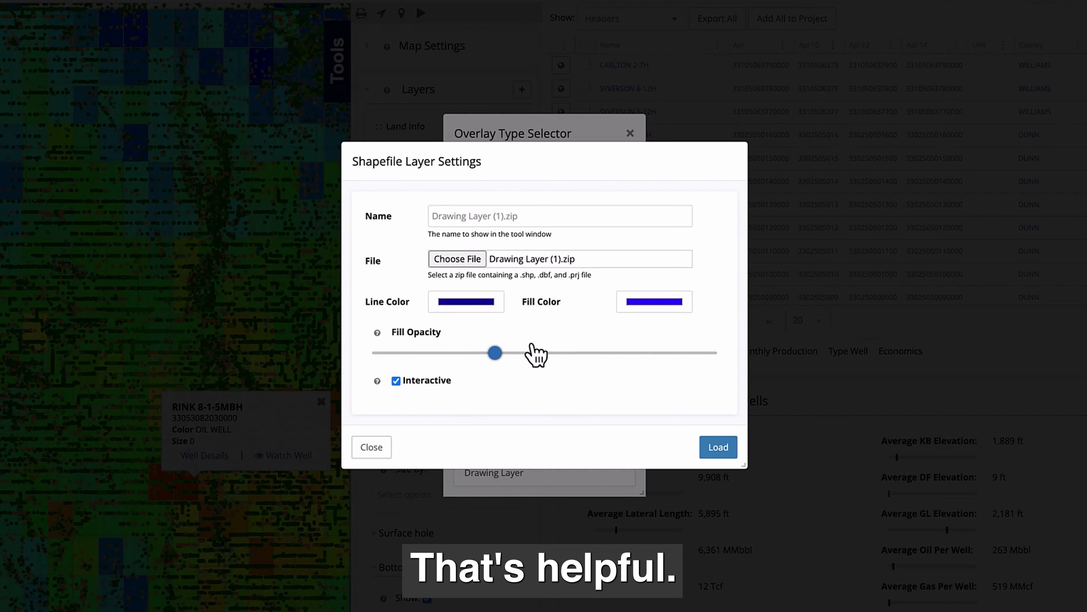
{"action": "left_click", "coordinate": [713, 445]}
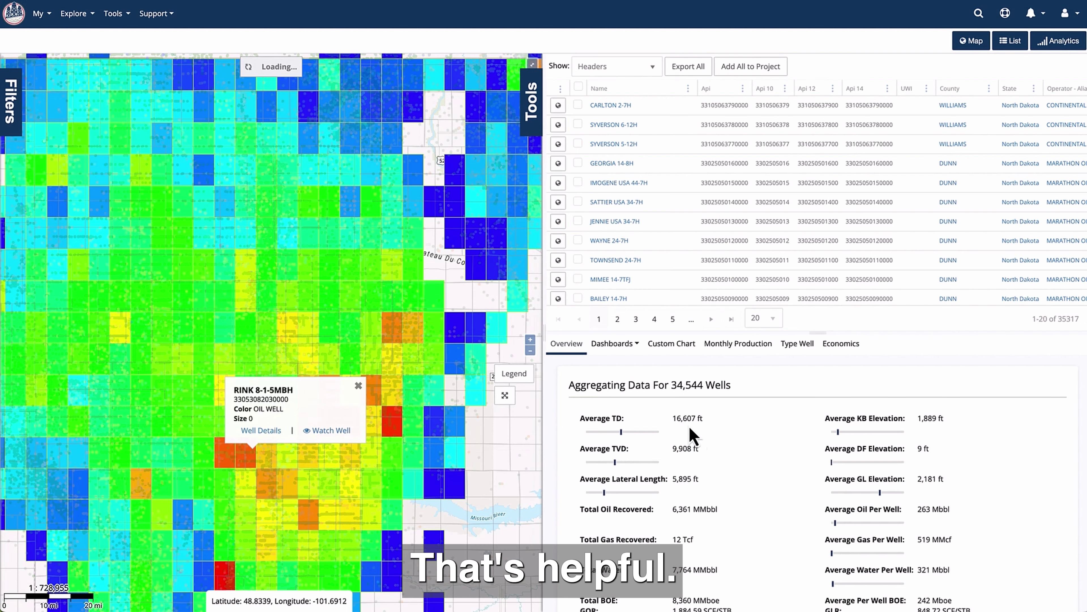
Close the RINK 8-1-5MBH well popup and move the new shapefile layer above the EUR Map in the layer order
{"action": "left_click", "coordinate": [358, 386]}
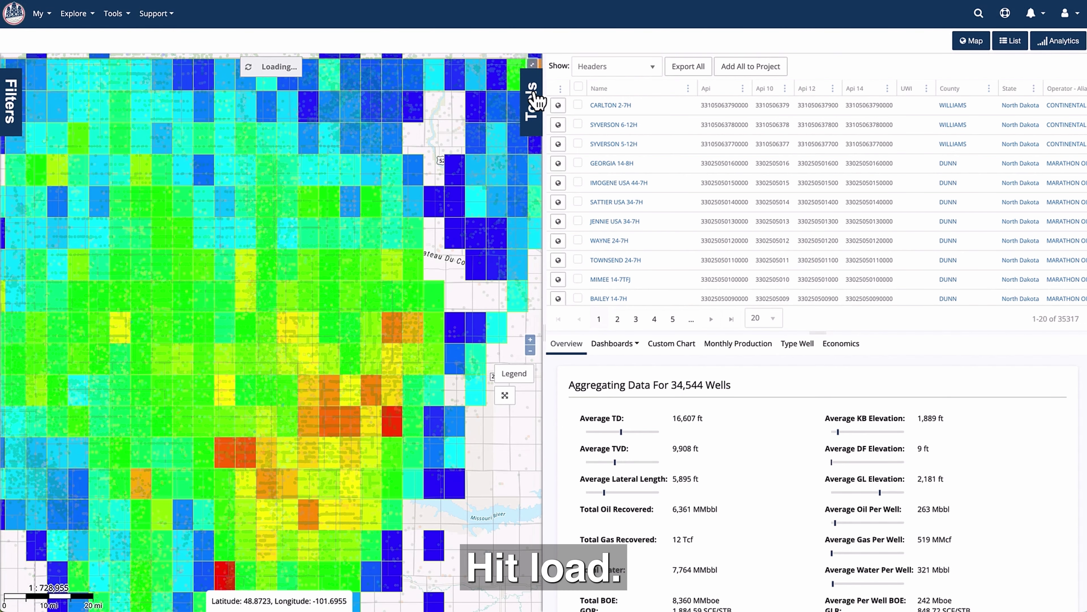
{"action": "left_click", "coordinate": [531, 112]}
{"action": "left_click_drag", "start_coordinate": [407, 243], "coordinate": [407, 201]}
{"action": "left_click", "coordinate": [371, 124]}
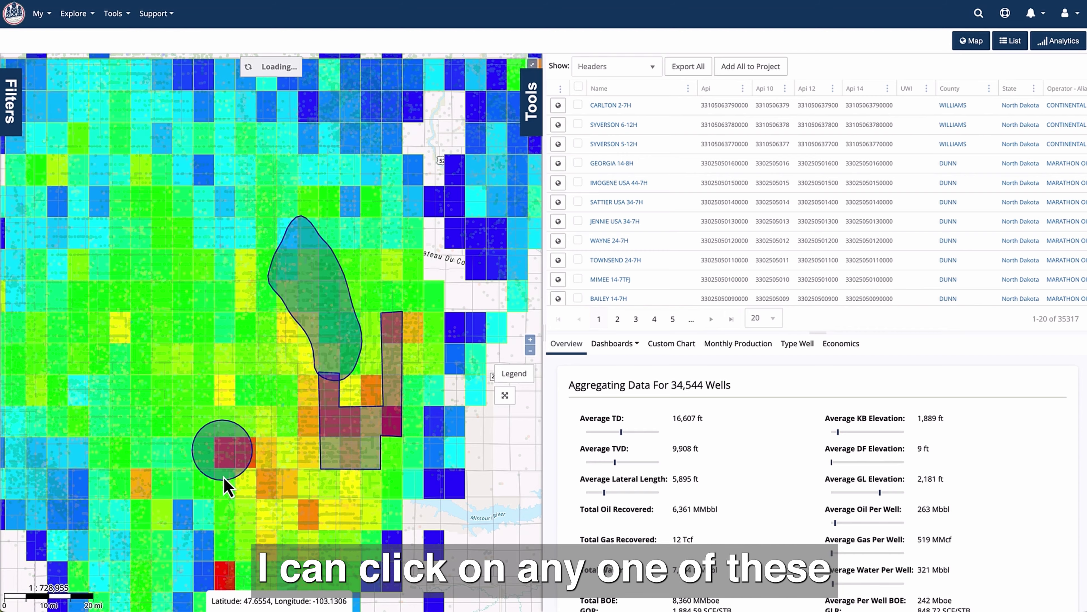
Inspect the feature info of the loaded circle and of the elongated thickness shape, closing each one after viewing
{"action": "left_click", "coordinate": [217, 488]}
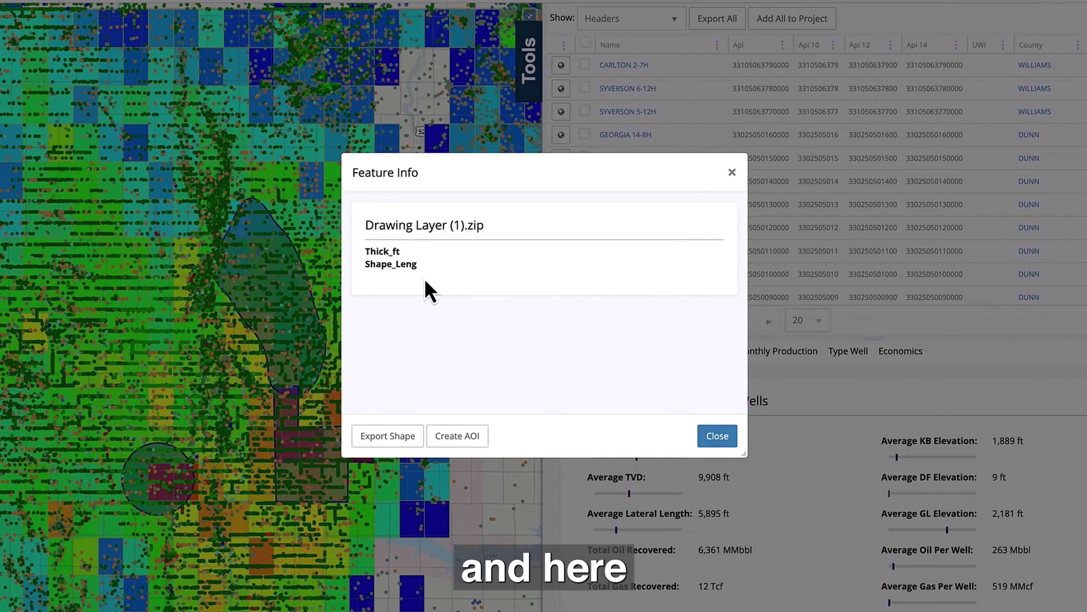
{"action": "left_click", "coordinate": [733, 172]}
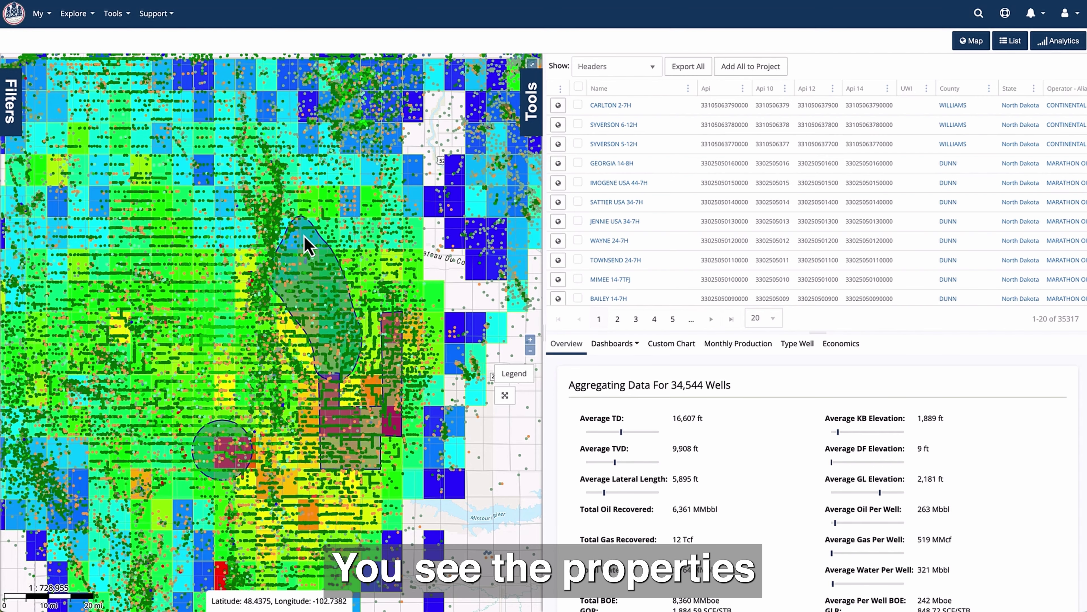
{"action": "left_click", "coordinate": [308, 244]}
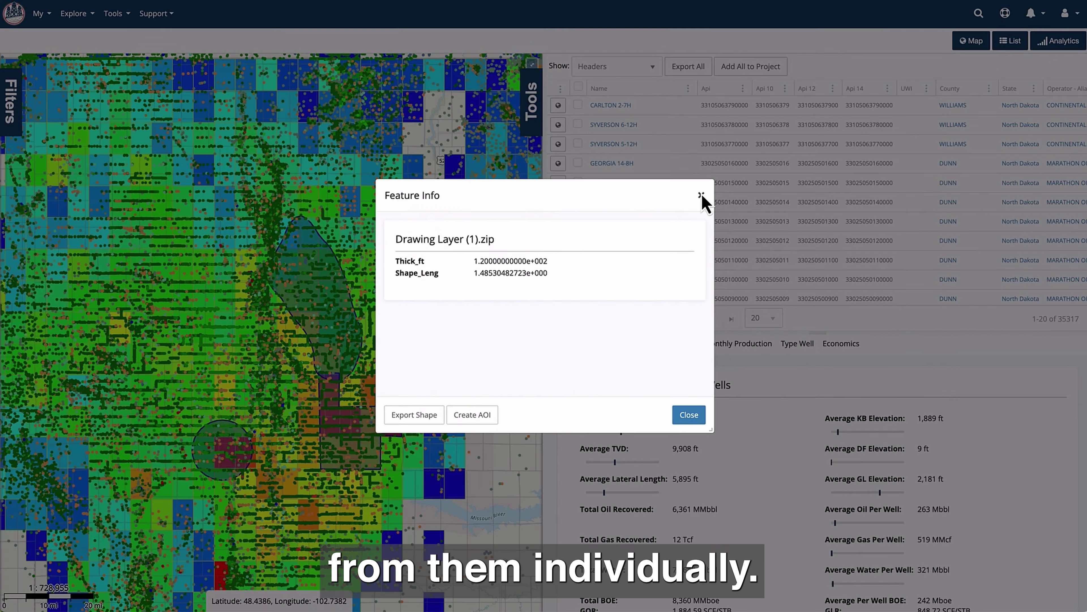
{"action": "left_click", "coordinate": [732, 172]}
Set the search filters' area of interest to Custom and import Drawing Layer (1).zip from Downloads for it
{"action": "left_click", "coordinate": [16, 112]}
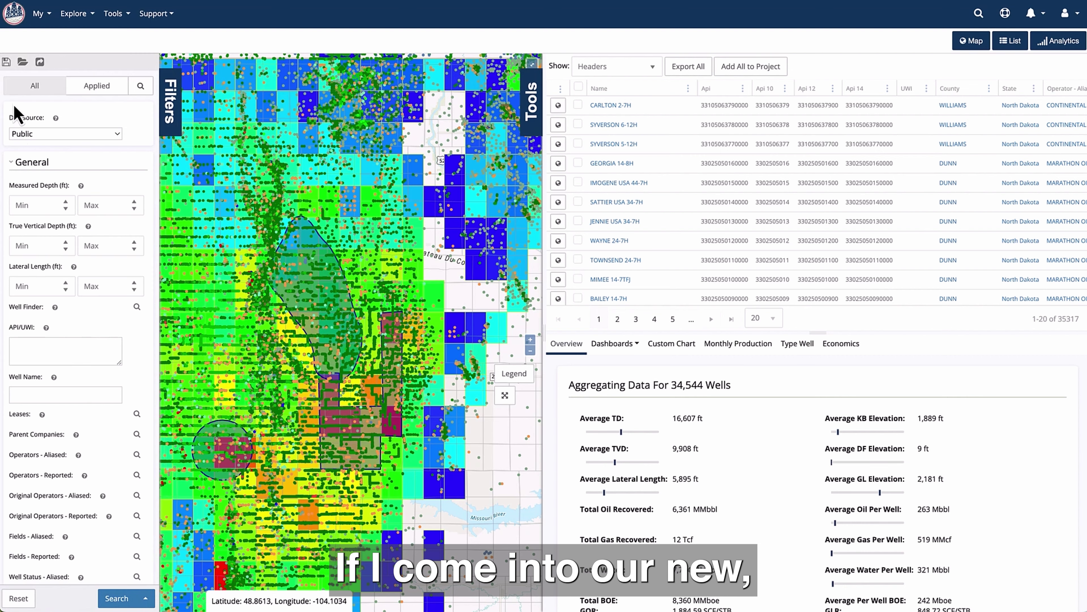
{"action": "scroll", "coordinate": [69, 473], "scroll_direction": "down", "scroll_amount": 10}
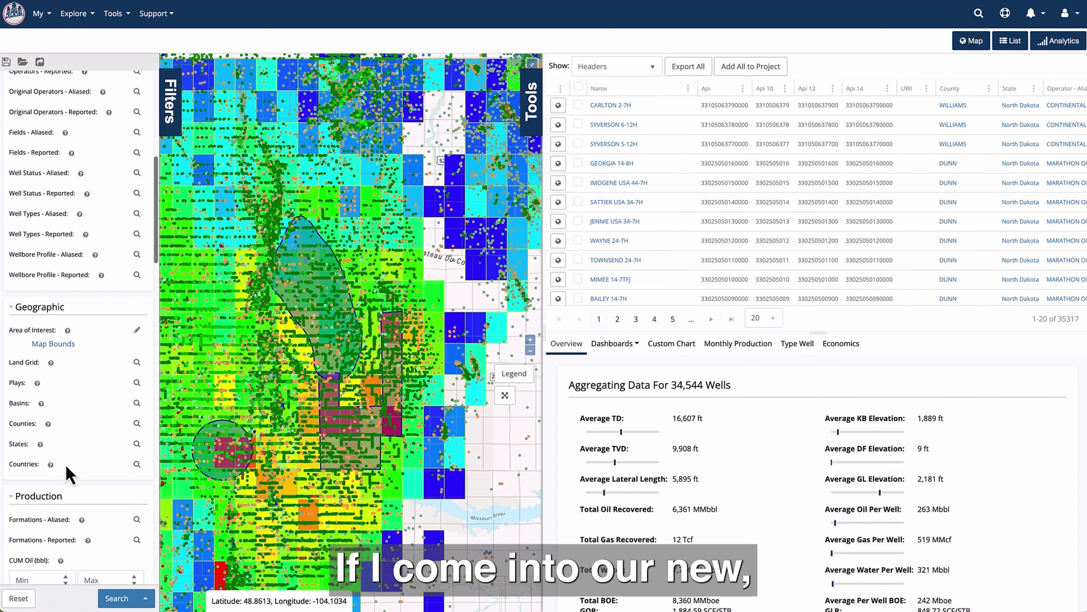
{"action": "left_click", "coordinate": [137, 330]}
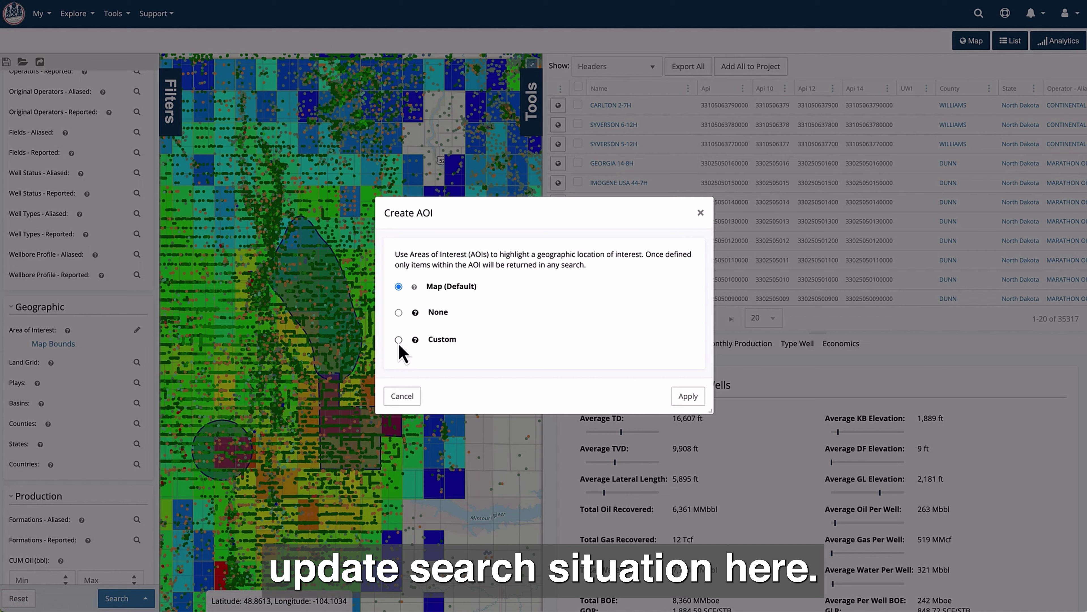
{"action": "left_click", "coordinate": [399, 342]}
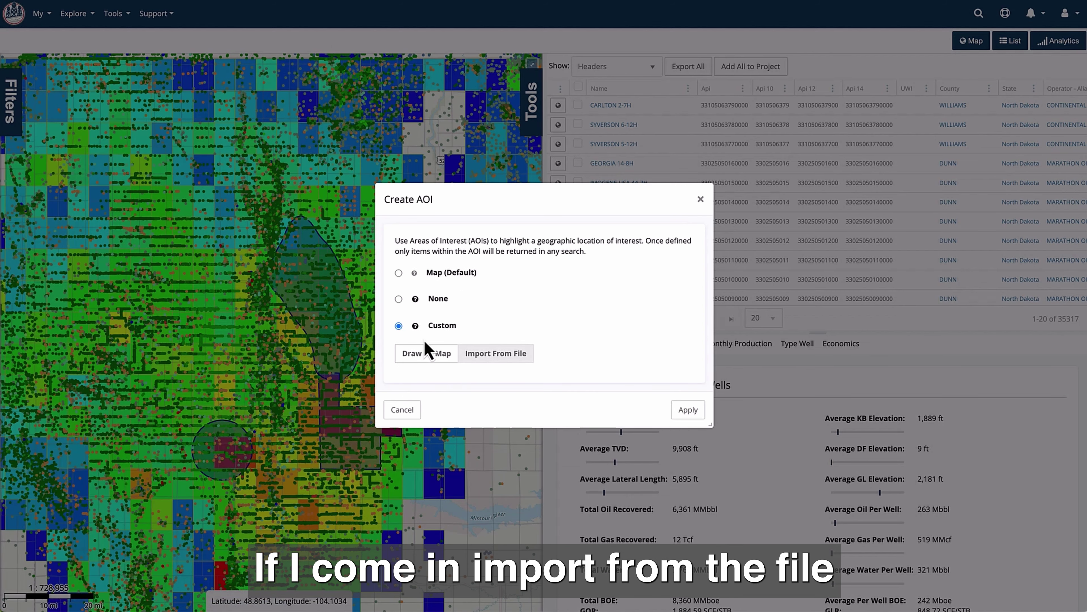
{"action": "left_click", "coordinate": [495, 353]}
{"action": "left_click", "coordinate": [364, 130]}
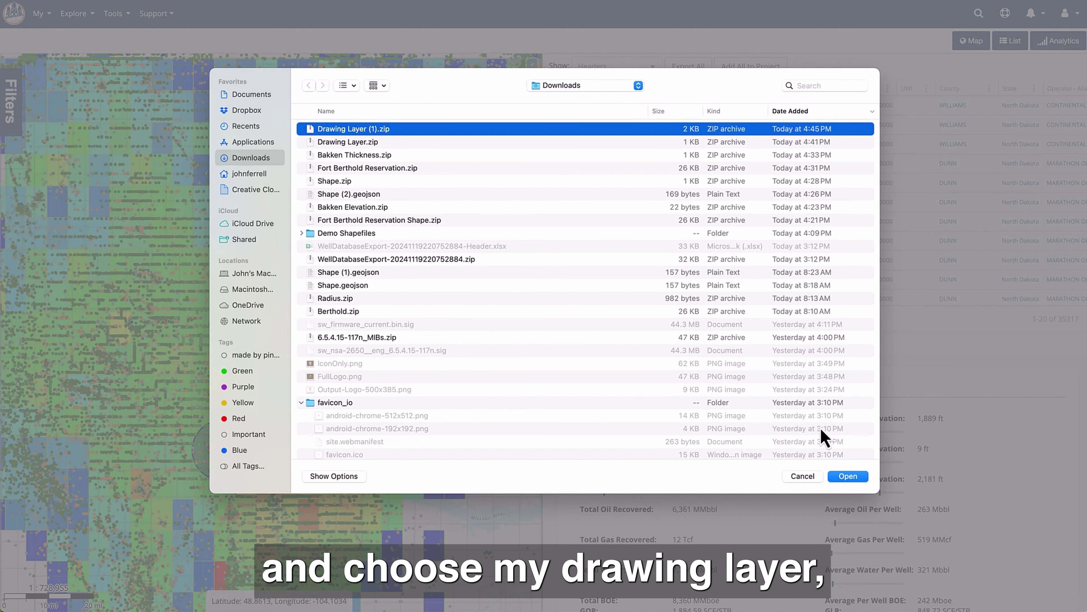
{"action": "left_click", "coordinate": [853, 476]}
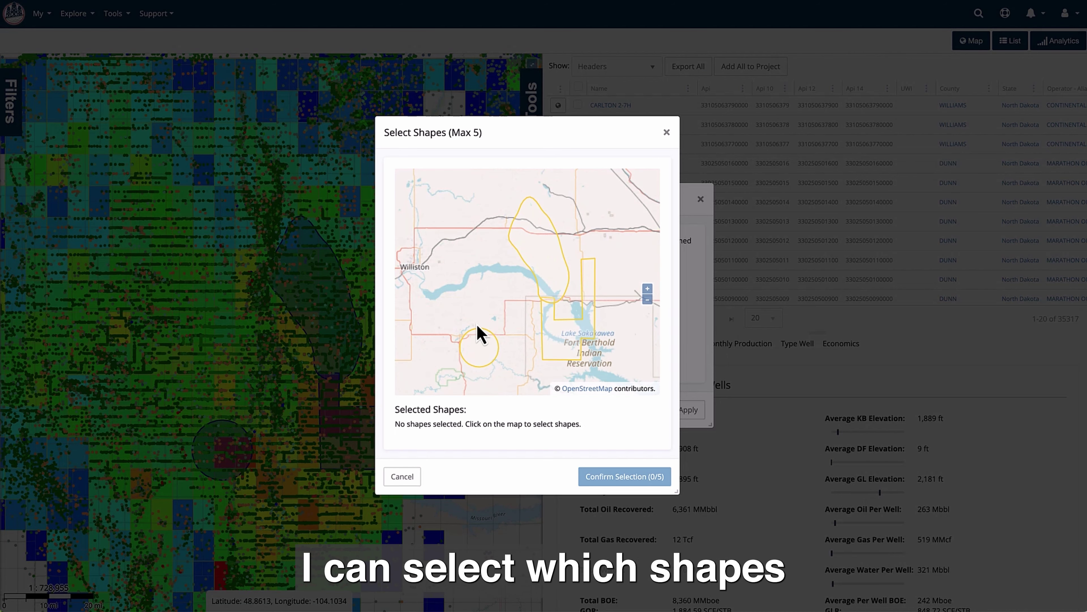
Select the circle, the elongated shape and the stepped polygon as the area of interest and confirm the selection
{"action": "left_click", "coordinate": [483, 344]}
{"action": "left_click", "coordinate": [534, 256]}
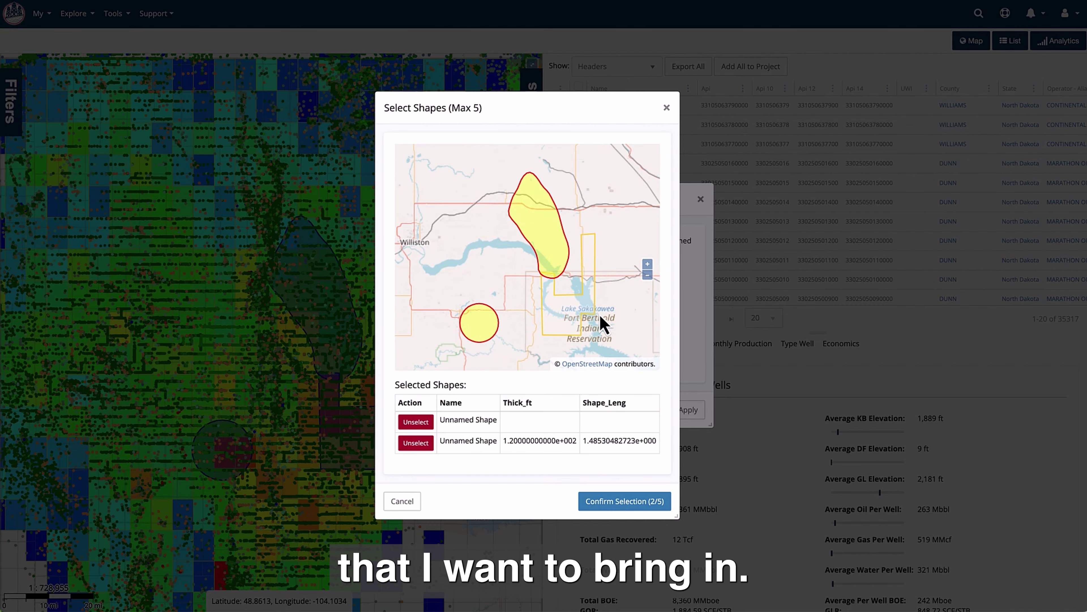
{"action": "left_click", "coordinate": [593, 286]}
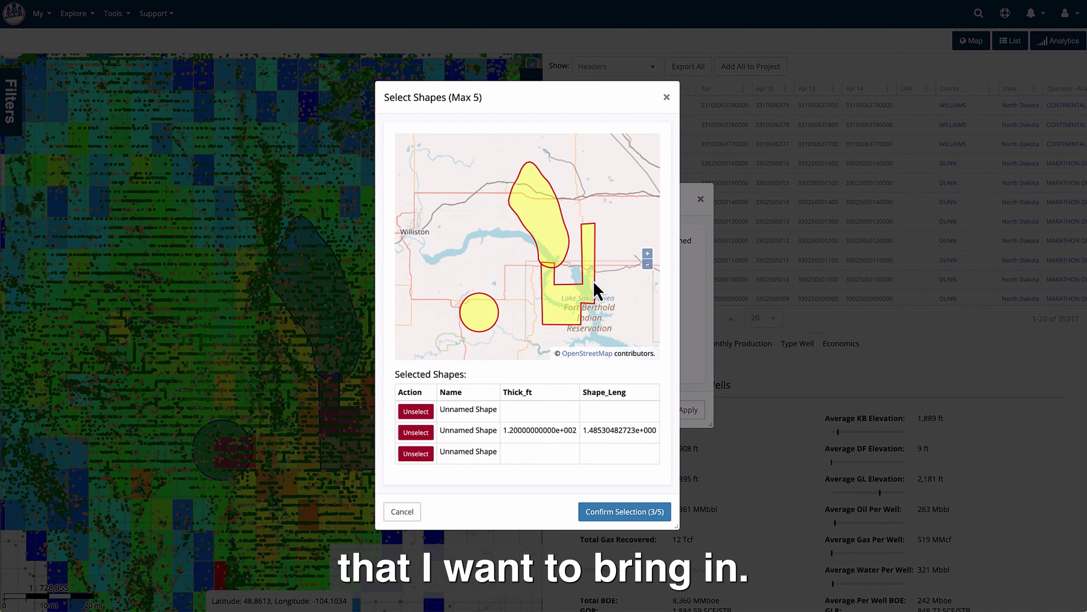
{"action": "left_click", "coordinate": [615, 518]}
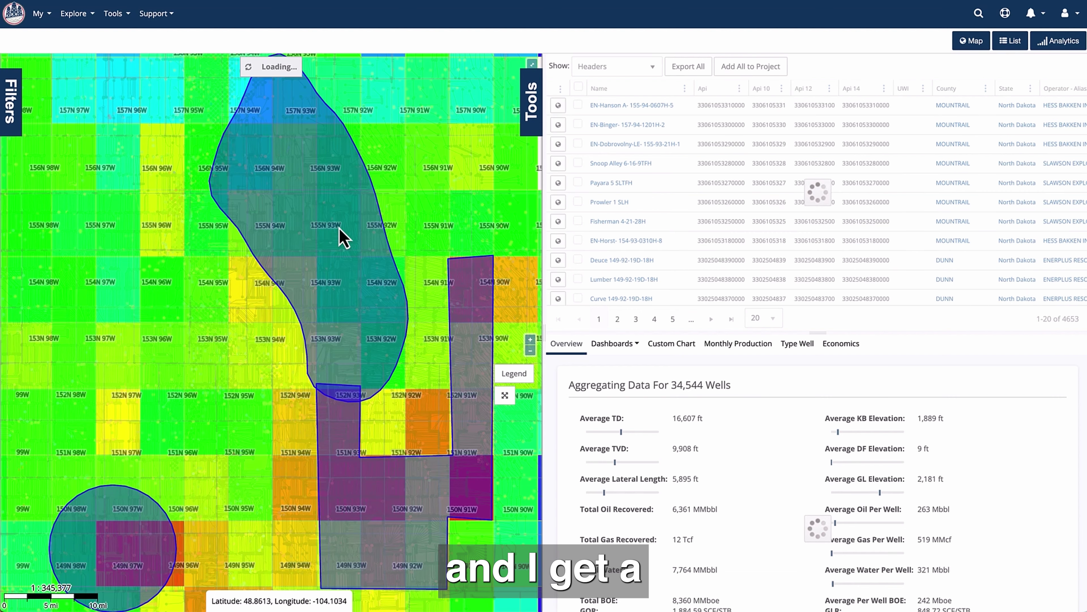